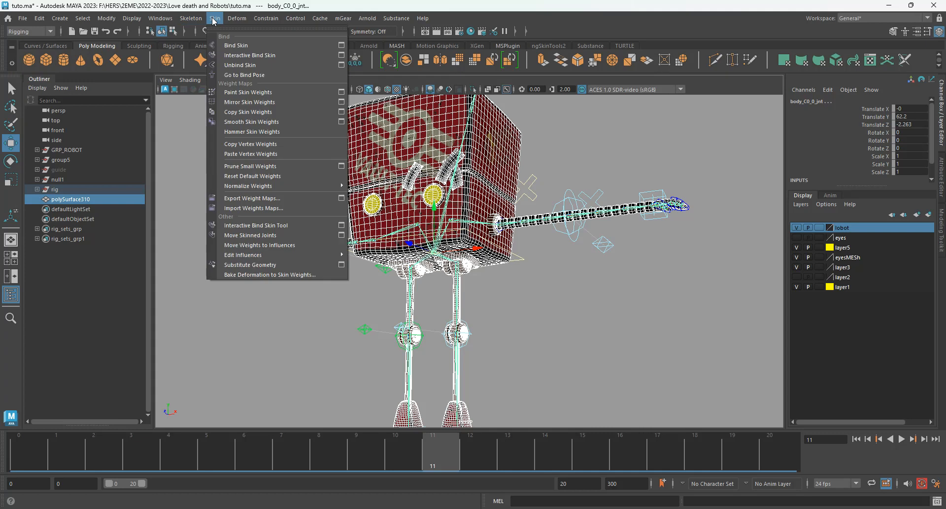
- Bind the robot mesh to the joint hierarchy using closest distance, classic linear skinning and a maximum of 1 influence
{"action": "left_click", "coordinate": [341, 46]}
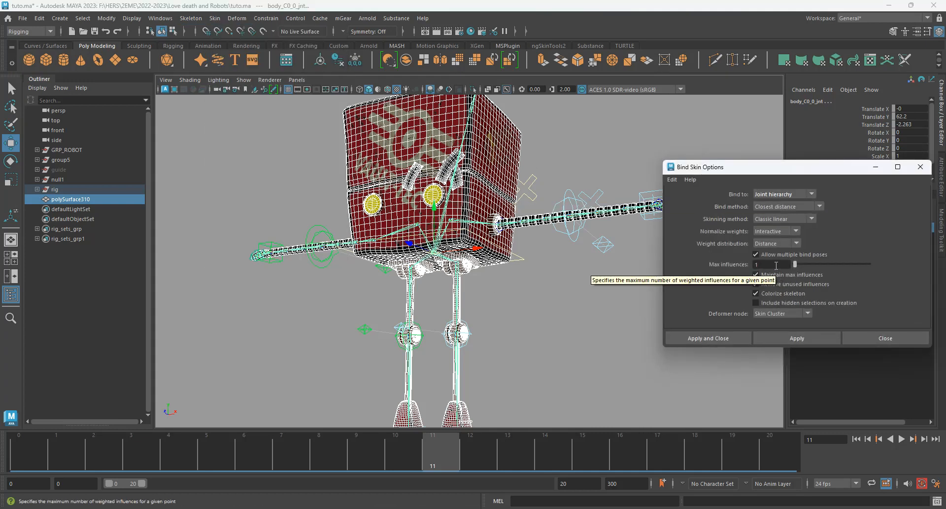
{"action": "left_click", "coordinate": [801, 336]}
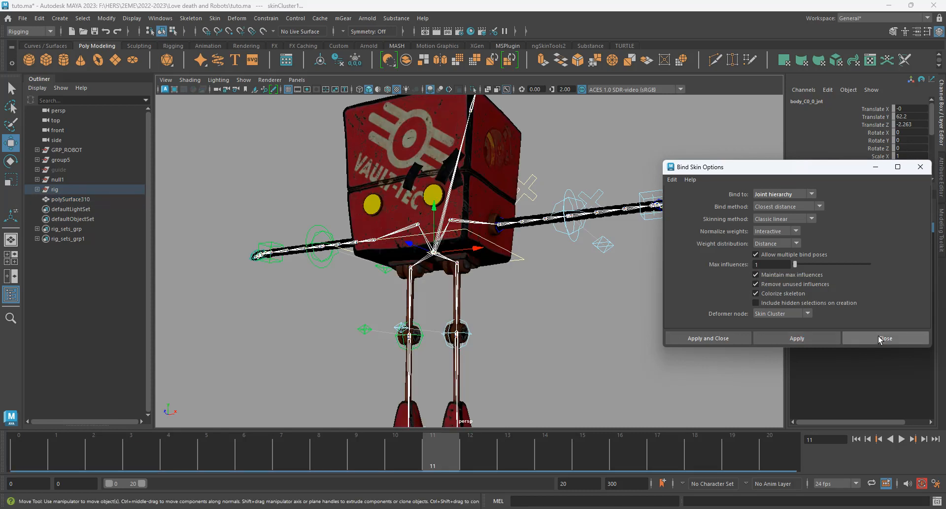
{"action": "left_click", "coordinate": [881, 338]}
- Lower the body control to test how the bound legs bend, and undo the move
{"action": "left_click_drag", "start_coordinate": [555, 258], "coordinate": [532, 271], "text": "alt"}
{"action": "left_click", "coordinate": [478, 238]}
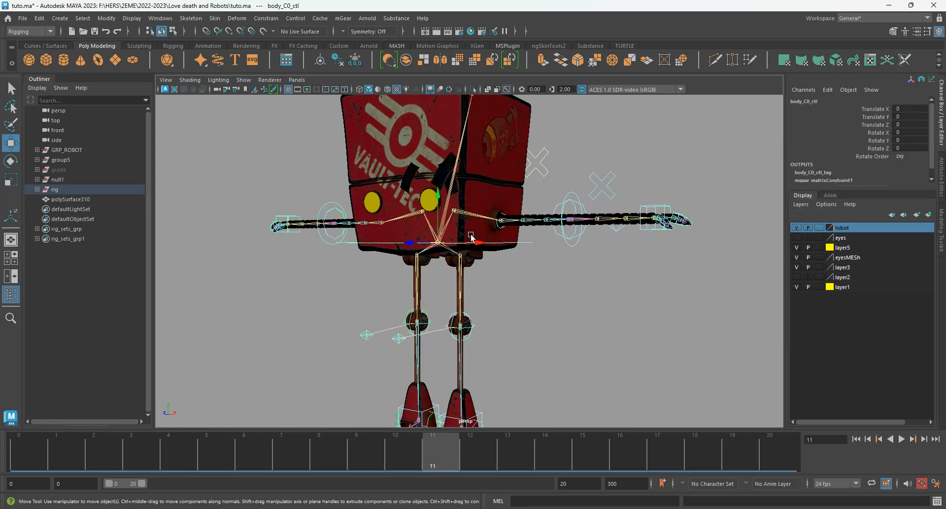
{"action": "left_click_drag", "start_coordinate": [458, 240], "coordinate": [501, 338]}
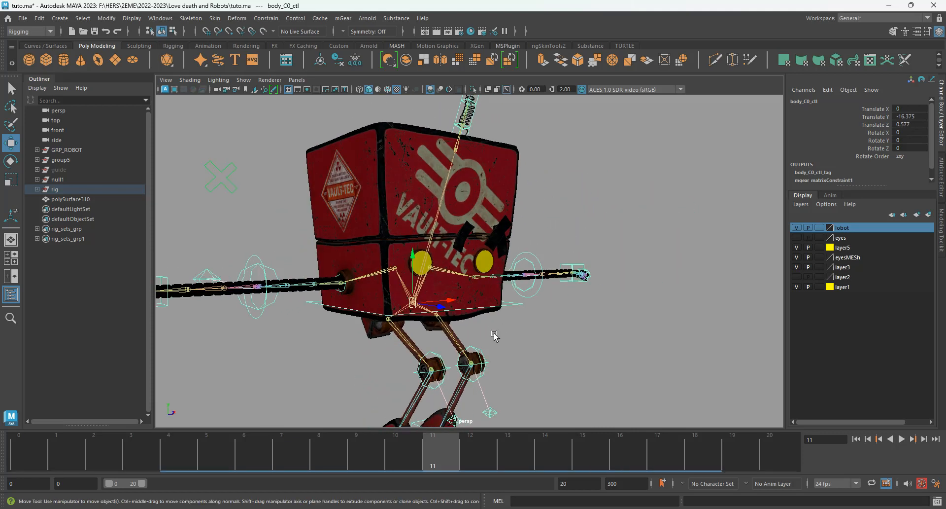
{"action": "middle_click_drag", "start_coordinate": [501, 338], "coordinate": [520, 239], "text": "alt"}
{"action": "right_click_drag", "start_coordinate": [521, 238], "coordinate": [649, 288], "text": "alt"}
{"action": "left_click_drag", "start_coordinate": [648, 288], "coordinate": [416, 271], "text": "alt"}
{"action": "key", "text": "ctrl+z"}
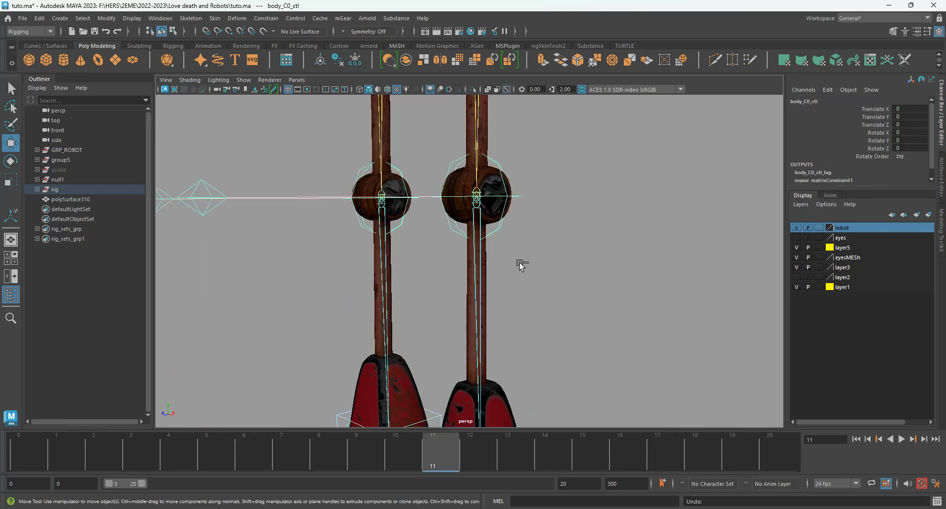
- Key the body control at frame 0, and lower it at frame 10 to a Translate Y of about -18.17
{"action": "scroll", "coordinate": [542, 247], "scroll_direction": "down", "scroll_amount": 4}
{"action": "scroll", "coordinate": [543, 247], "scroll_direction": "down", "scroll_amount": 3}
{"action": "middle_click_drag", "start_coordinate": [516, 218], "coordinate": [504, 272], "text": "alt"}
{"action": "left_click", "coordinate": [42, 447]}
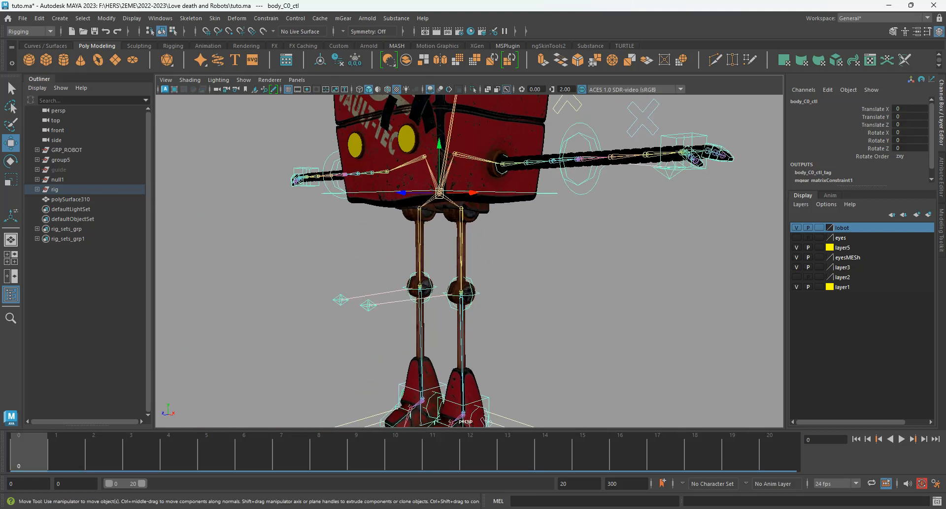
{"action": "key", "text": "s"}
{"action": "left_click", "coordinate": [397, 446]}
{"action": "left_click_drag", "start_coordinate": [439, 140], "coordinate": [511, 323]}
{"action": "right_click_drag", "start_coordinate": [511, 324], "coordinate": [537, 333], "text": "alt"}
{"action": "middle_click_drag", "start_coordinate": [536, 330], "coordinate": [641, 241], "text": "alt"}
{"action": "left_click_drag", "start_coordinate": [641, 242], "coordinate": [653, 260], "text": "alt"}
{"action": "scroll", "coordinate": [653, 260], "scroll_direction": "down", "scroll_amount": 2}
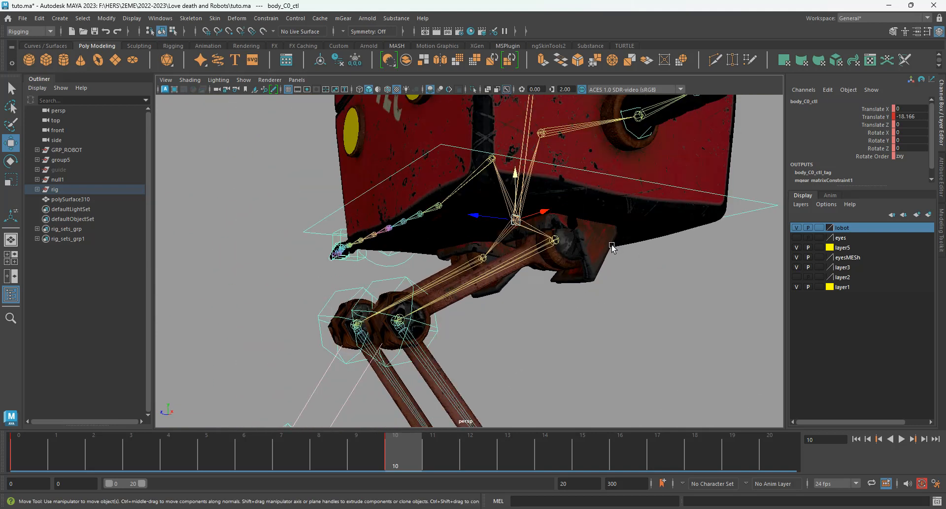
{"action": "middle_click_drag", "start_coordinate": [574, 232], "coordinate": [536, 271], "text": "alt"}
{"action": "left_click_drag", "start_coordinate": [537, 271], "coordinate": [510, 220], "text": "alt"}
- Open ngSkinTools for the robot mesh polySurface310 and initialize its skinning layers
{"action": "left_click", "coordinate": [496, 173]}
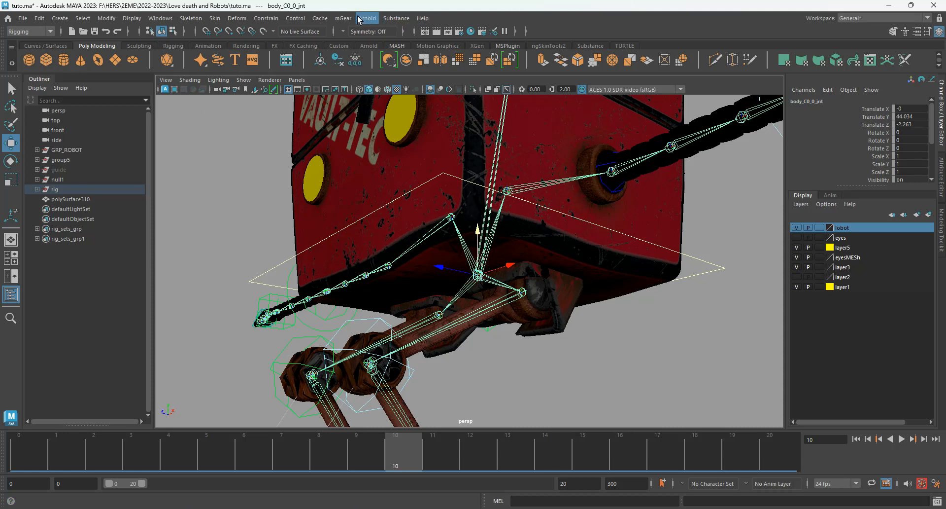
{"action": "left_click", "coordinate": [339, 18]}
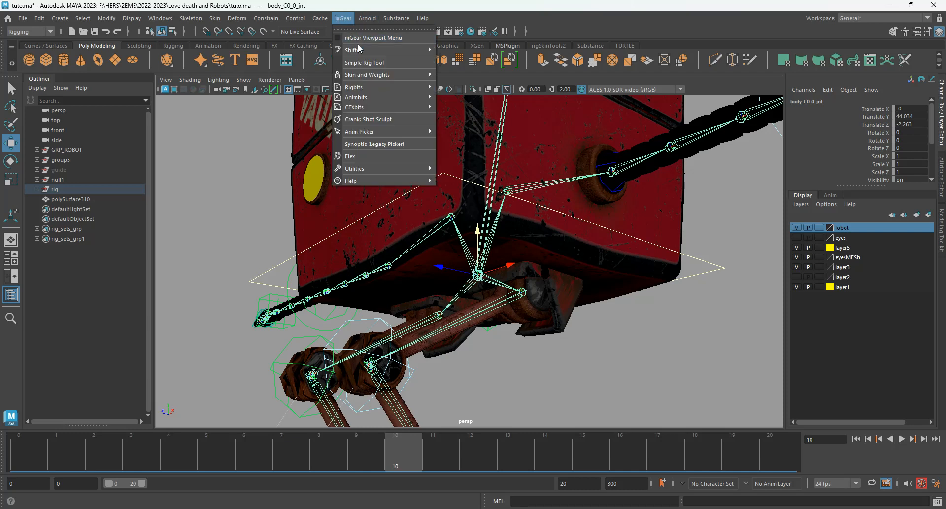
{"action": "left_click", "coordinate": [369, 2]}
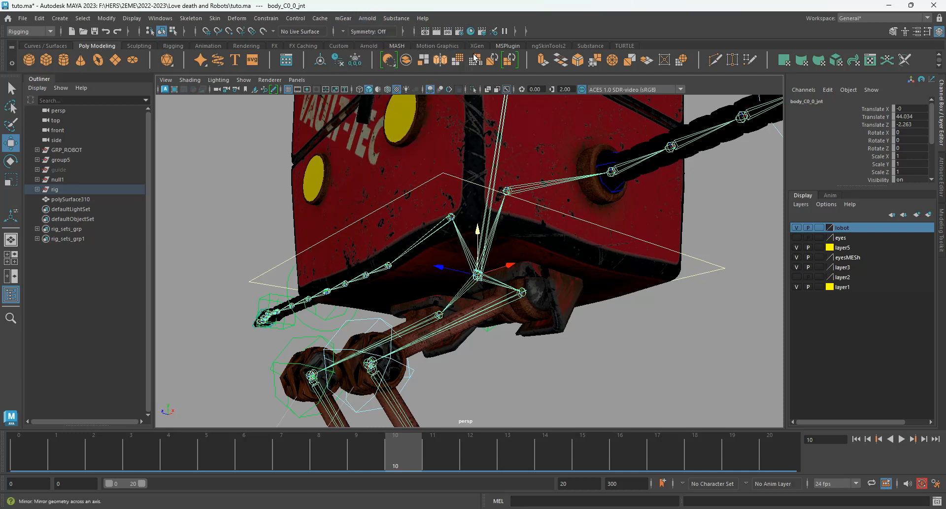
{"action": "left_click", "coordinate": [554, 46]}
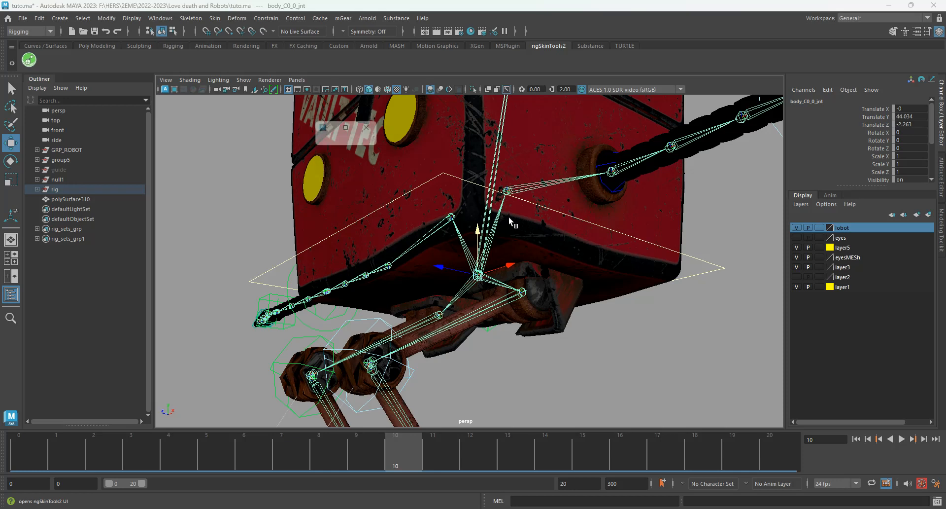
{"action": "left_click", "coordinate": [604, 250]}
{"action": "left_click", "coordinate": [765, 165]}
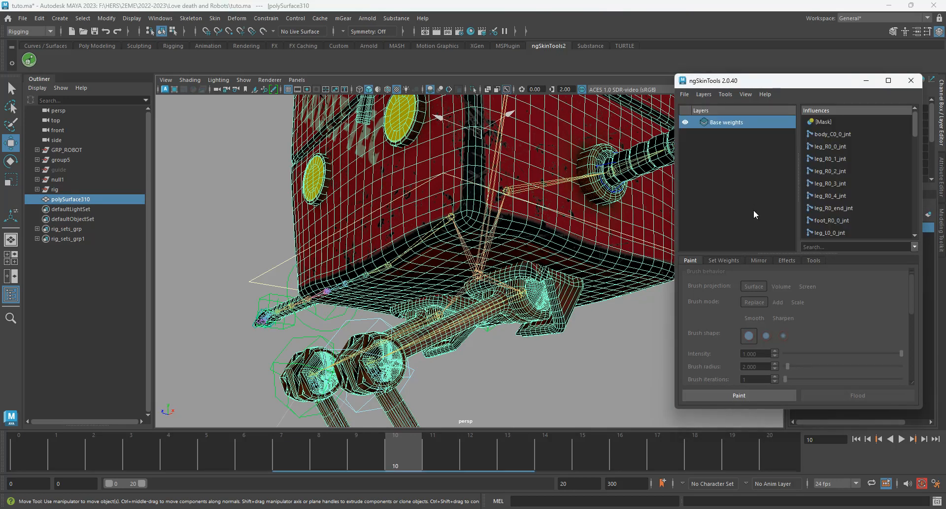
- Start weight painting to show the influence colours, filter the influences by "body" and select body_C0_0_jnt
{"action": "left_click", "coordinate": [734, 393]}
{"action": "mouse_move", "coordinate": [605, 332]}
{"action": "left_mouse_down", "text": "alt"}
{"action": "mouse_move", "coordinate": [496, 304]}
{"action": "mouse_move", "coordinate": [597, 301]}
{"action": "mouse_move", "coordinate": [539, 298]}
{"action": "left_mouse_up", "text": "alt"}
{"action": "middle_click_drag", "start_coordinate": [540, 298], "coordinate": [452, 227], "text": "alt"}
{"action": "right_click_drag", "start_coordinate": [453, 228], "coordinate": [536, 245], "text": "alt"}
{"action": "middle_click_drag", "start_coordinate": [530, 241], "coordinate": [548, 312], "text": "alt"}
{"action": "left_click", "coordinate": [824, 246]}
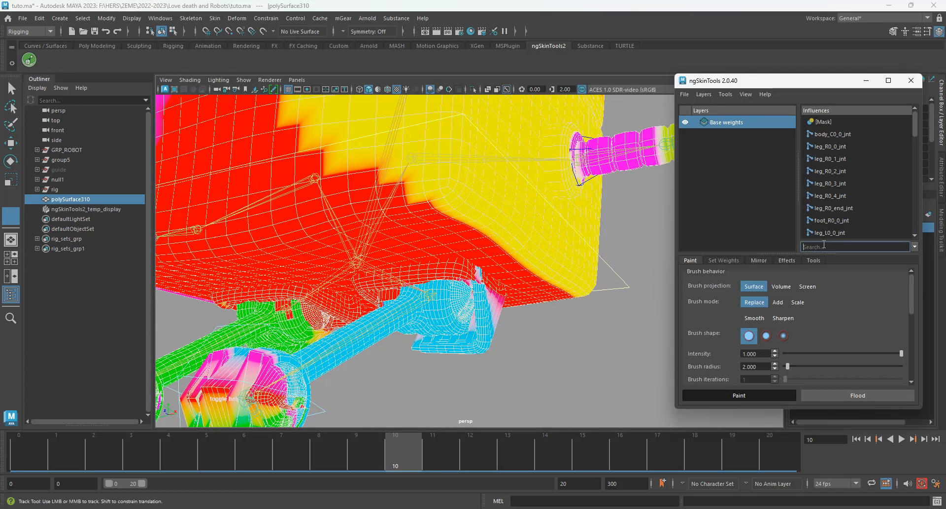
{"action": "type", "text": "body"}
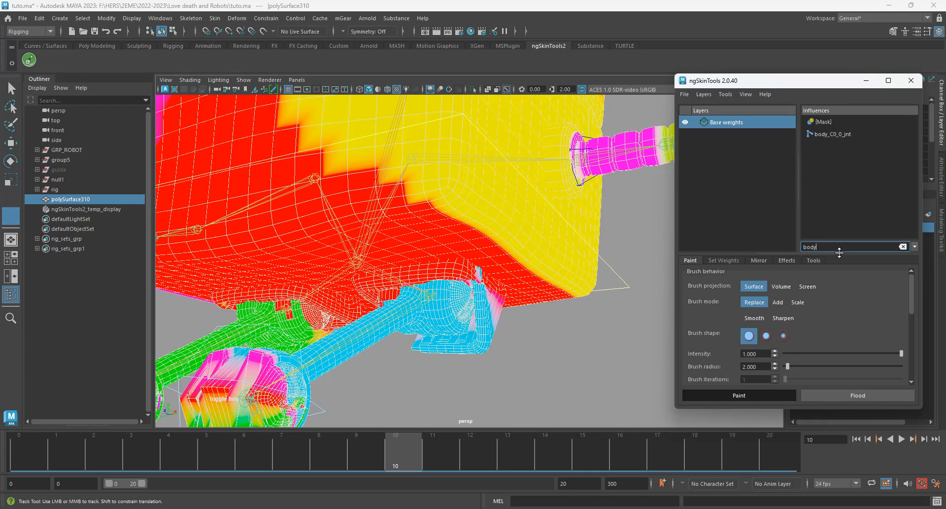
{"action": "left_click", "coordinate": [832, 134]}
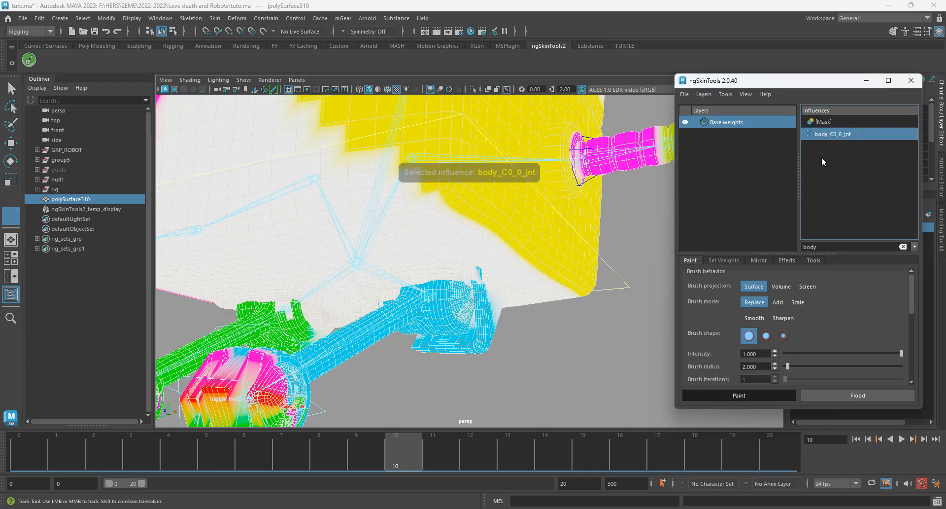
- Leave weight painting, switch the robot mesh to face selection and pick two faces around the underside of the body
{"action": "mouse_move", "coordinate": [523, 313]}
{"action": "left_mouse_down", "text": "alt"}
{"action": "mouse_move", "coordinate": [553, 321]}
{"action": "mouse_move", "coordinate": [530, 331]}
{"action": "mouse_move", "coordinate": [501, 306]}
{"action": "left_mouse_up", "text": "alt"}
{"action": "scroll", "coordinate": [487, 327], "scroll_direction": "up", "scroll_amount": 4}
{"action": "key", "text": "w"}
{"action": "right_click_drag", "start_coordinate": [475, 283], "coordinate": [473, 263]}
{"action": "left_click", "coordinate": [459, 290]}
{"action": "left_click", "coordinate": [272, 251], "text": "shift"}
{"action": "scroll", "coordinate": [377, 269], "scroll_direction": "down", "scroll_amount": 5}
{"action": "left_click_drag", "start_coordinate": [395, 263], "coordinate": [406, 300], "text": "alt"}
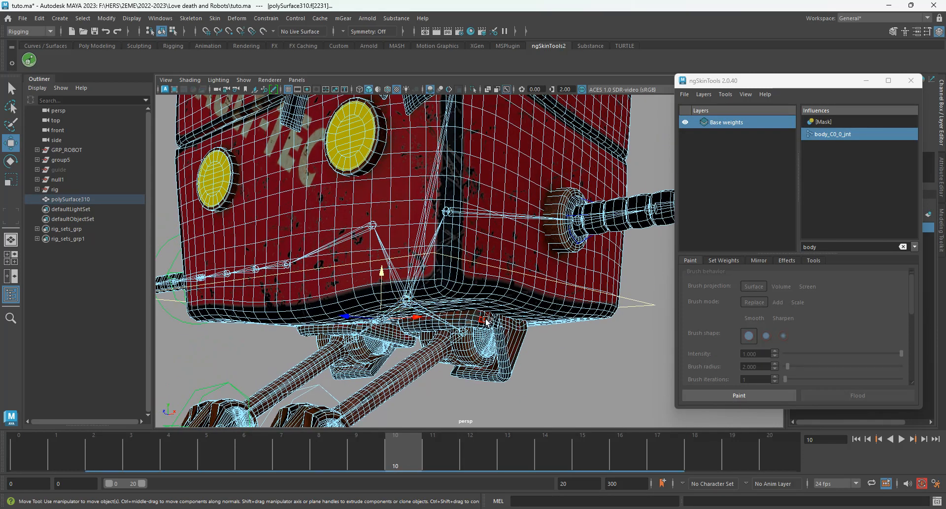
- Grow the face selection repeatedly to spread it over the connected parts
{"action": "key", "text": "shift+period"}
{"action": "key", "text": "shift+period"}
{"action": "key", "text": "shift+period"}
{"action": "key", "text": "shift+period"}
{"action": "key", "text": "shift+period"}
{"action": "key", "text": "shift+period"}
{"action": "key", "text": "shift+period"}
{"action": "key", "text": "shift+period"}
{"action": "key", "text": "shift+period"}
{"action": "key", "text": "shift+period"}
{"action": "key", "text": "shift+period"}
{"action": "key", "text": "shift+period"}
{"action": "key", "text": "shift+period"}
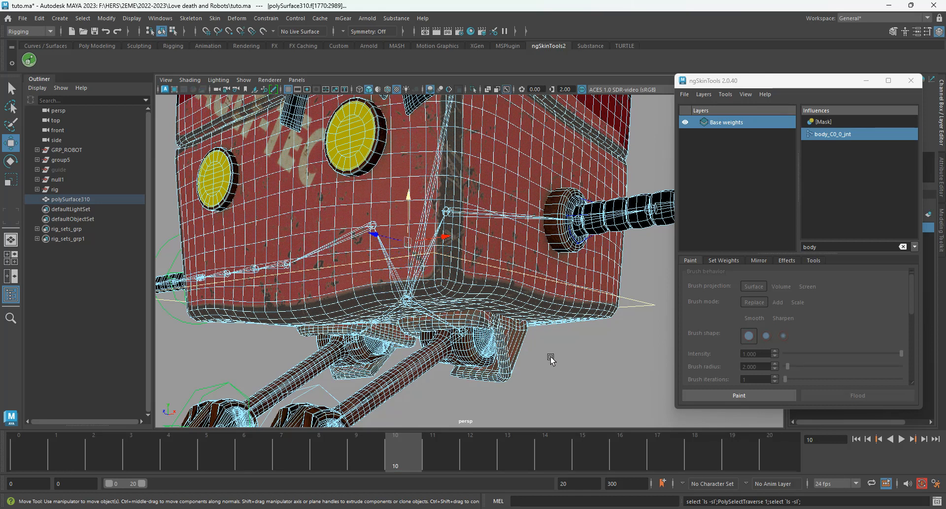
- Select the complete face shells of both hip brackets and the main body, and convert the selection to vertices
{"action": "double_click", "coordinate": [516, 347]}
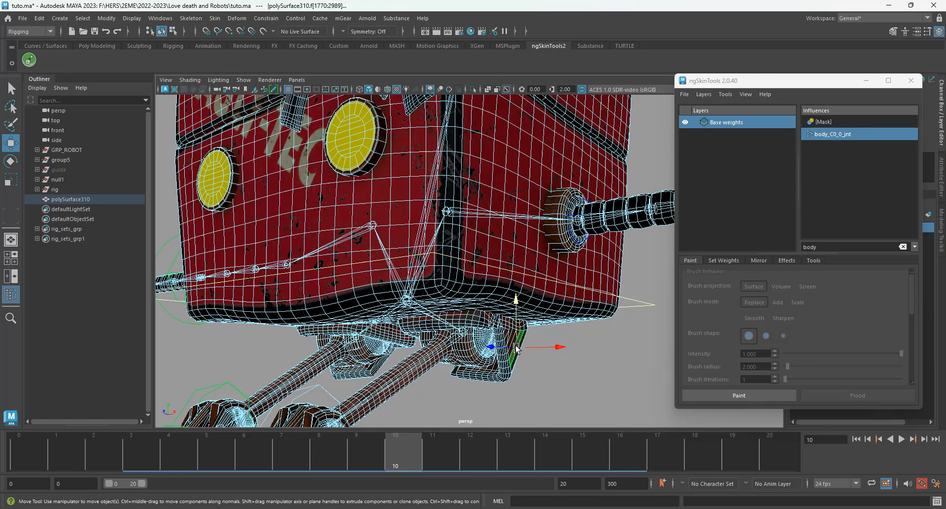
{"action": "double_click", "coordinate": [335, 327], "text": "shift"}
{"action": "double_click", "coordinate": [338, 272], "text": "shift"}
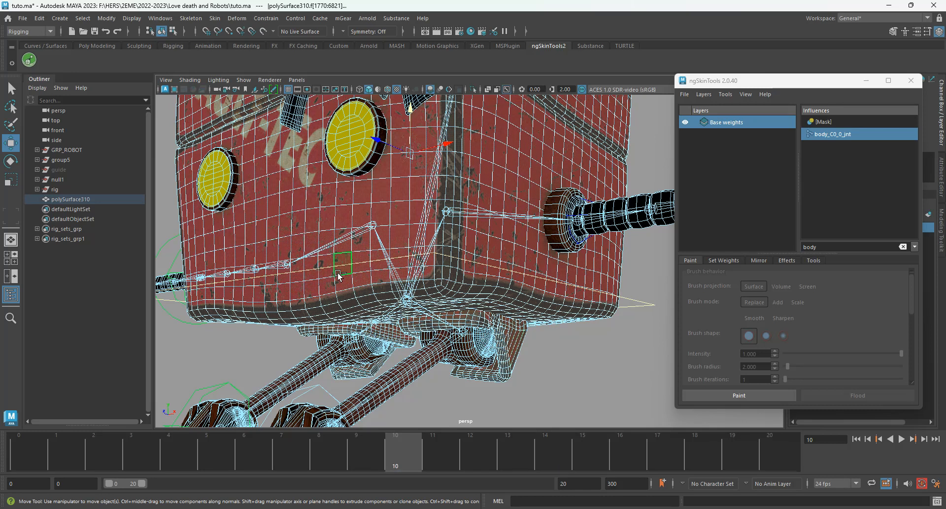
{"action": "scroll", "coordinate": [367, 299], "scroll_direction": "down", "scroll_amount": 3}
{"action": "left_click_drag", "start_coordinate": [373, 298], "coordinate": [442, 325], "text": "alt"}
{"action": "middle_click_drag", "start_coordinate": [442, 324], "coordinate": [450, 334], "text": "alt"}
{"action": "right_click_drag", "start_coordinate": [517, 337], "coordinate": [595, 296], "text": "alt"}
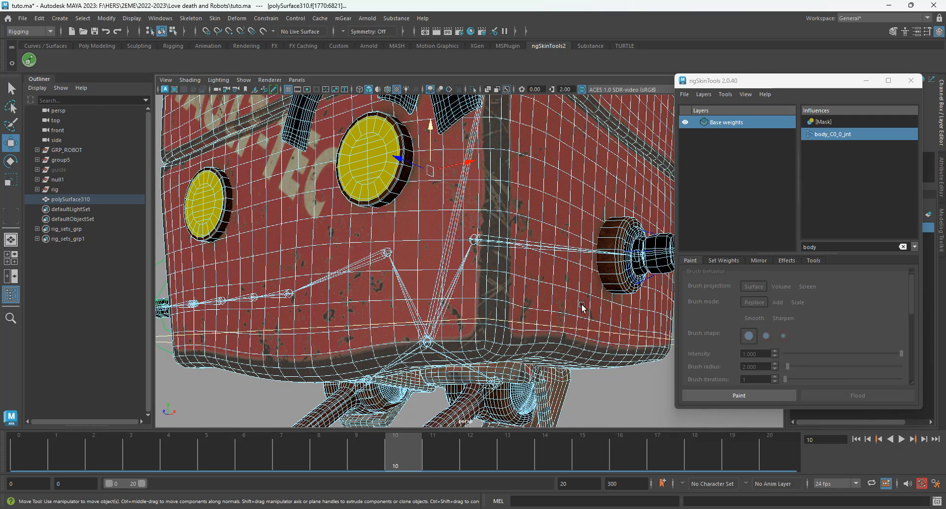
{"action": "right_click", "coordinate": [560, 287], "text": "ctrl"}
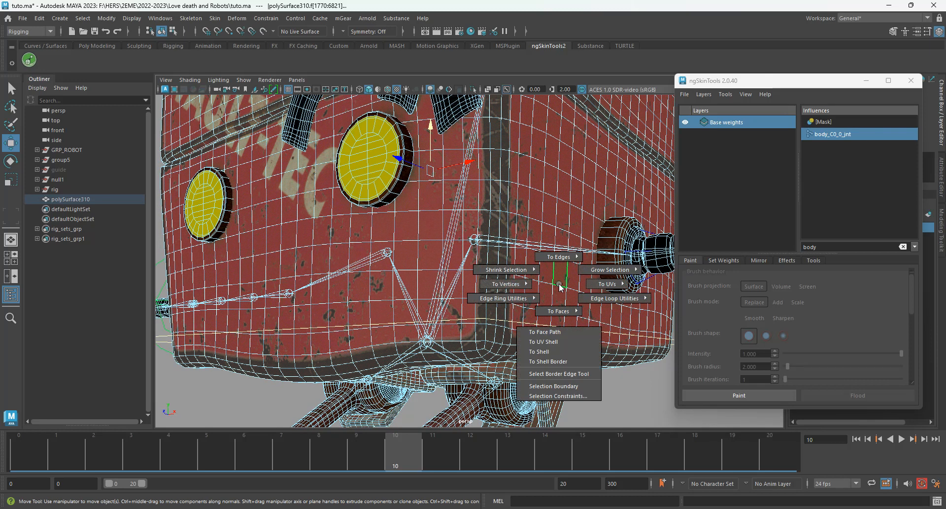
{"action": "mouse_move", "coordinate": [527, 287]}
{"action": "left_click", "coordinate": [458, 284]}
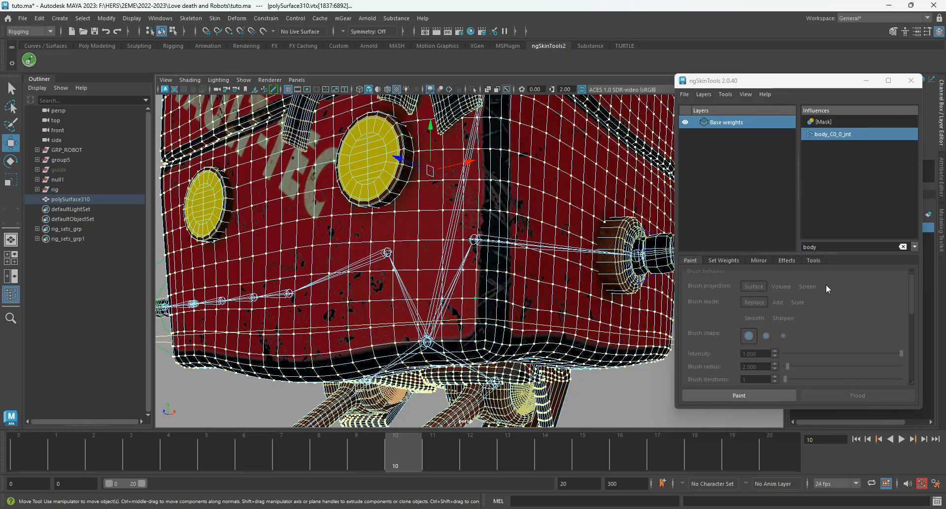
- Apply body_C0_0_jnt weights to the selected vertices in Add mode with an intensity of 1
{"action": "left_click", "coordinate": [734, 262]}
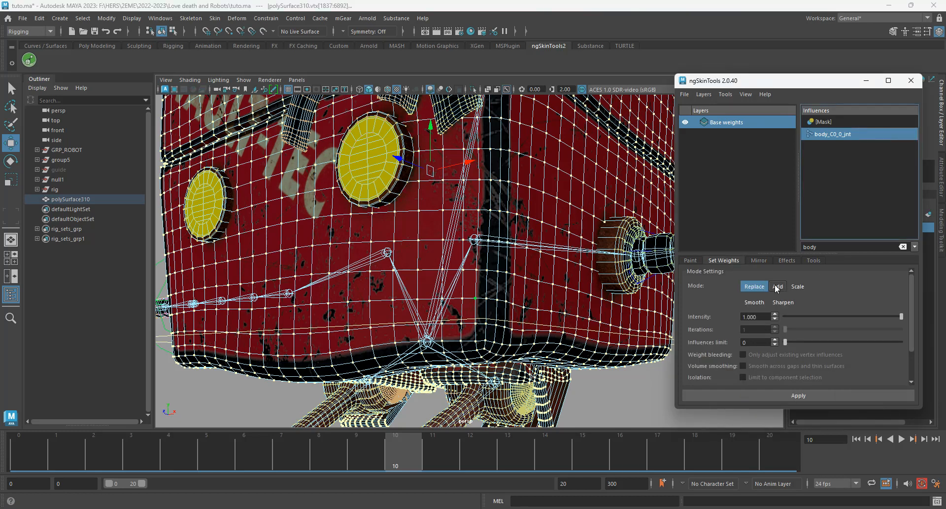
{"action": "left_click", "coordinate": [865, 398]}
{"action": "left_click_drag", "start_coordinate": [567, 281], "coordinate": [537, 296], "text": "alt"}
{"action": "middle_click_drag", "start_coordinate": [547, 273], "coordinate": [536, 351], "text": "alt"}
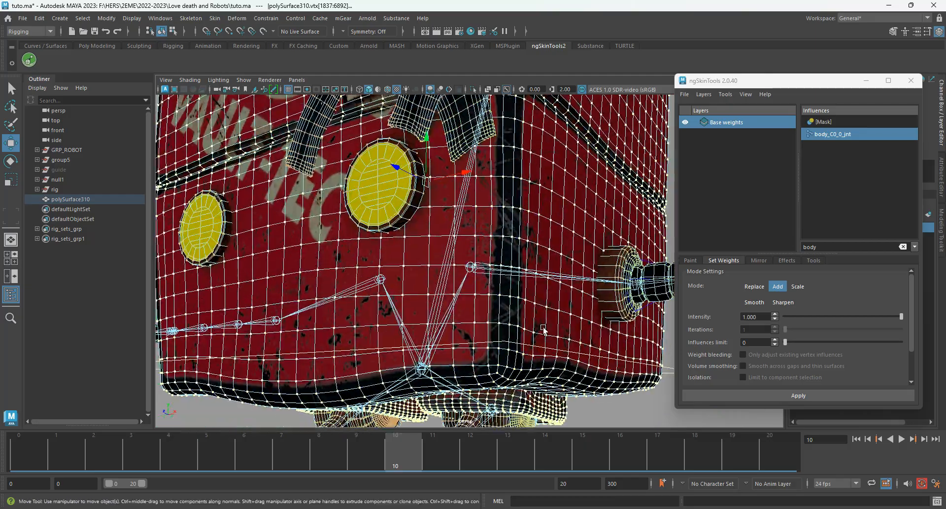
{"action": "scroll", "coordinate": [548, 317], "scroll_direction": "down", "scroll_amount": 4}
{"action": "middle_click_drag", "start_coordinate": [547, 317], "coordinate": [556, 299], "text": "alt"}
{"action": "left_click_drag", "start_coordinate": [556, 300], "coordinate": [558, 276], "text": "alt"}
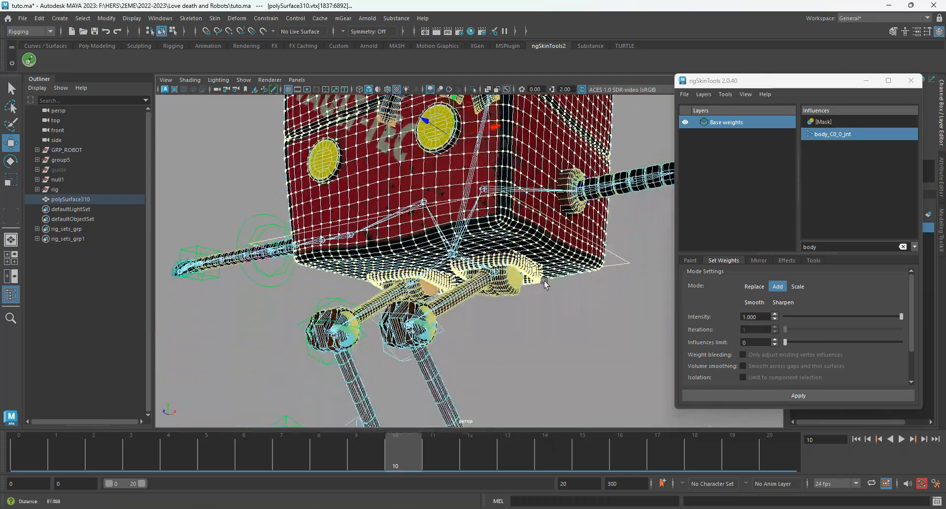
- Filter the influences by "leg", select leg_L0_0_jnt and display its weights around the hip in weight painting mode
{"action": "scroll", "coordinate": [562, 340], "scroll_direction": "up", "scroll_amount": 5}
{"action": "middle_click_drag", "start_coordinate": [561, 347], "coordinate": [569, 347], "text": "alt"}
{"action": "scroll", "coordinate": [569, 346], "scroll_direction": "up", "scroll_amount": 4}
{"action": "scroll", "coordinate": [508, 295], "scroll_direction": "up", "scroll_amount": 3}
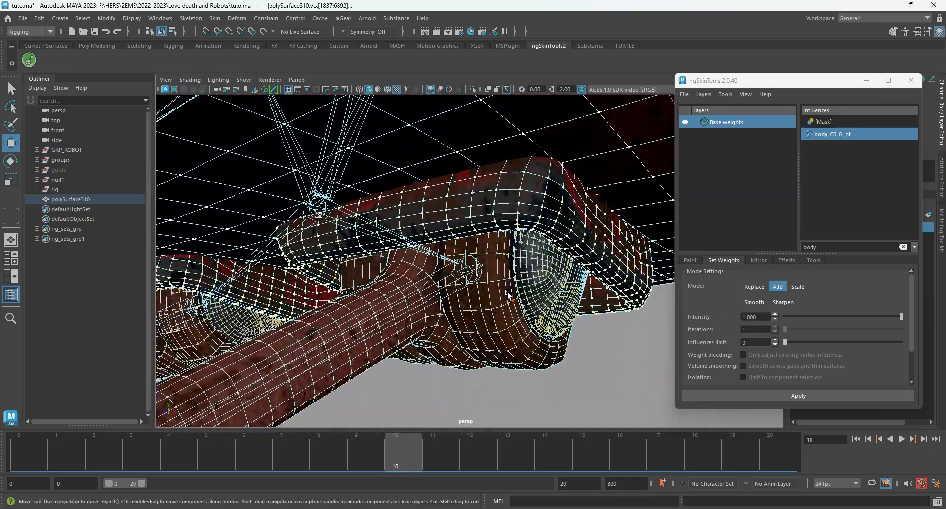
{"action": "right_click_drag", "start_coordinate": [506, 286], "coordinate": [499, 251]}
{"action": "key", "text": "ctrl+z"}
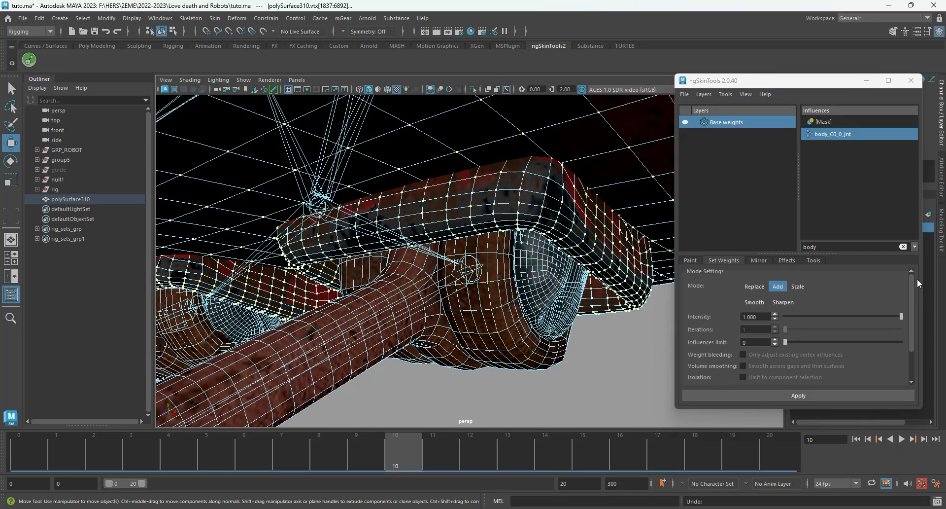
{"action": "type", "text": "leg"}
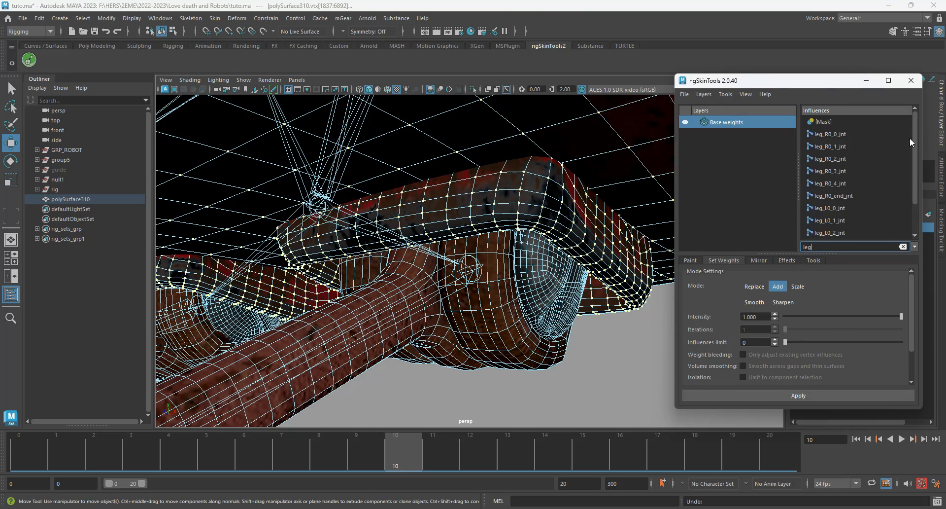
{"action": "left_click", "coordinate": [852, 135]}
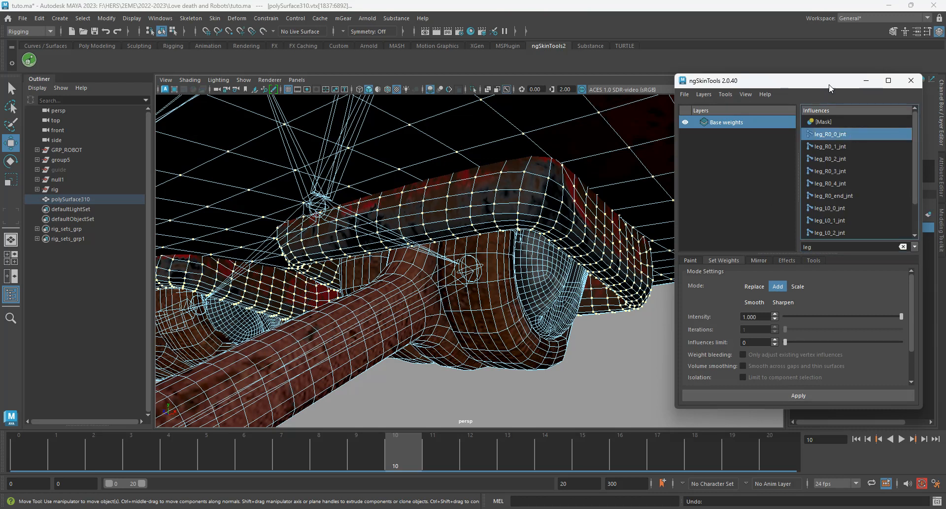
{"action": "scroll", "coordinate": [853, 185], "scroll_direction": "down", "scroll_amount": 1}
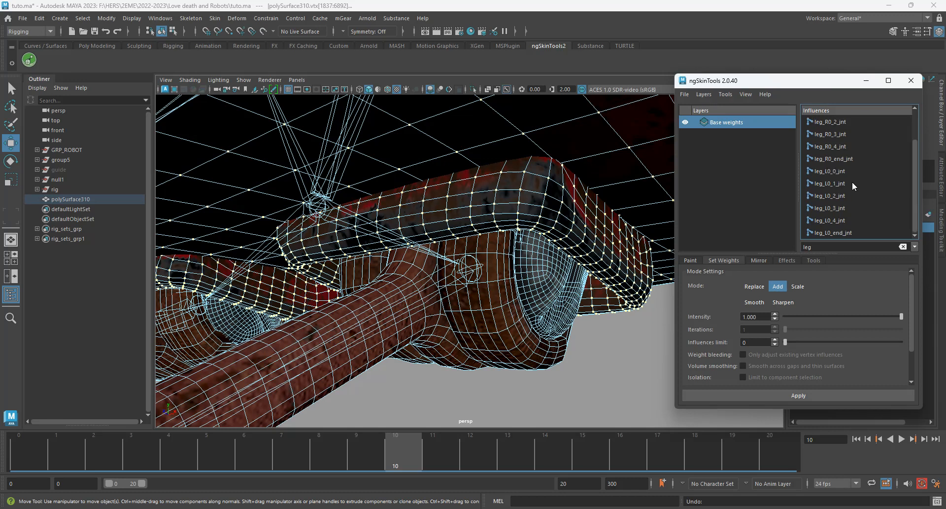
{"action": "left_click", "coordinate": [843, 171]}
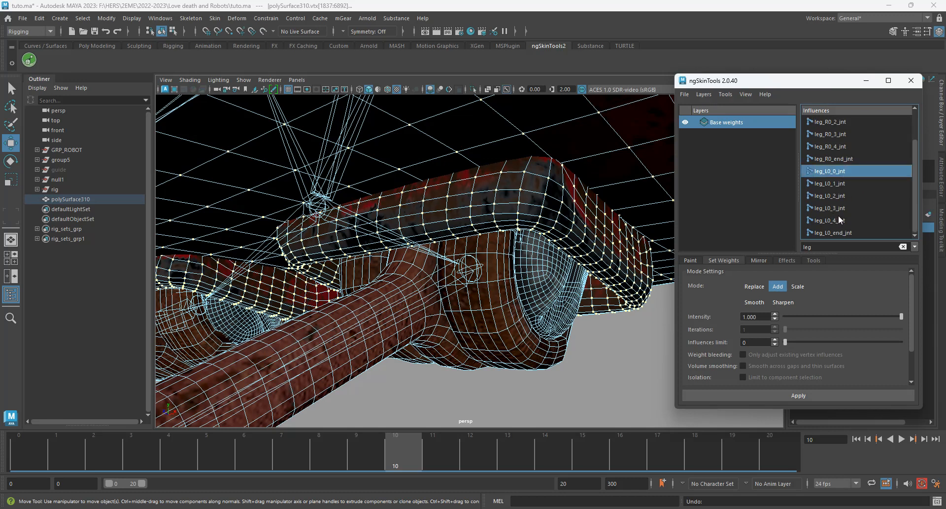
{"action": "left_click", "coordinate": [690, 261]}
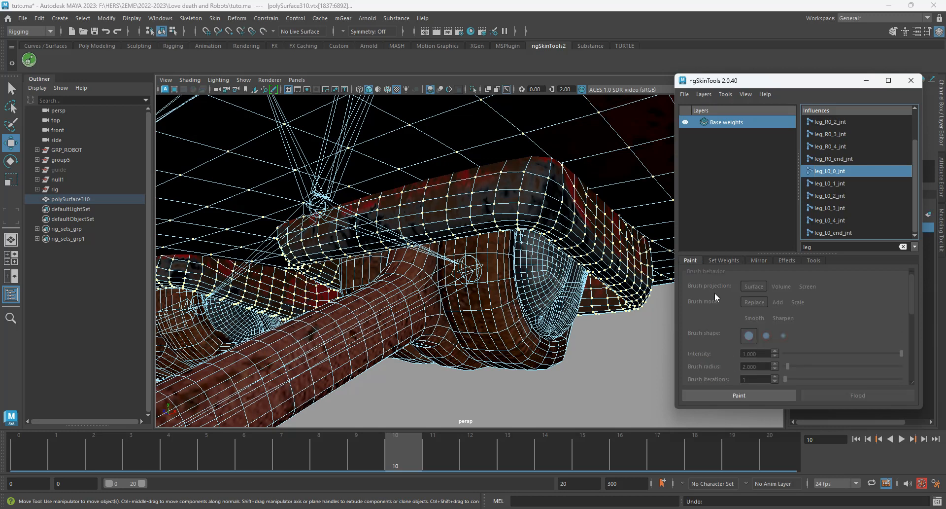
{"action": "left_click", "coordinate": [722, 395]}
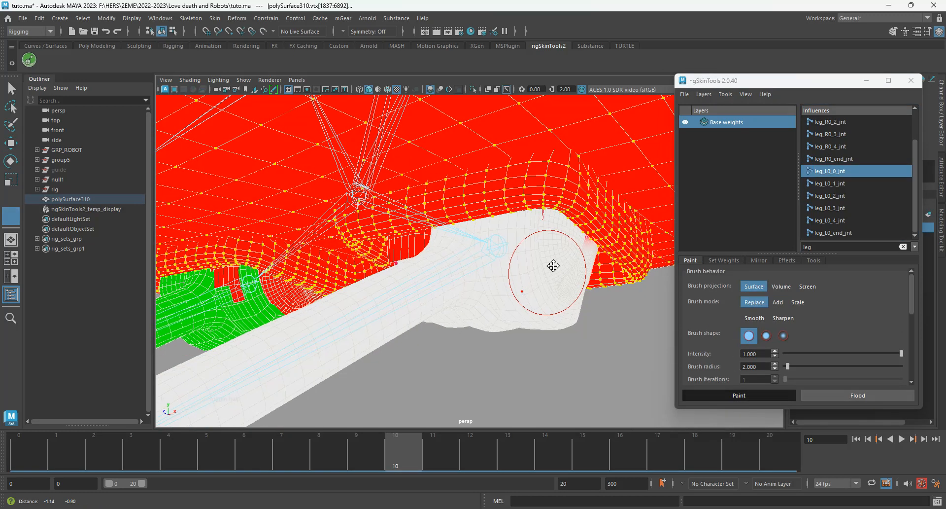
- Select the complete face shells of the left hip joint and upper leg and apply leg_L0_0_jnt weights in Add mode with an intensity of 1
{"action": "key", "text": "w"}
{"action": "right_click_drag", "start_coordinate": [544, 227], "coordinate": [541, 256]}
{"action": "double_click", "coordinate": [529, 254]}
{"action": "double_click", "coordinate": [564, 255], "text": "shift"}
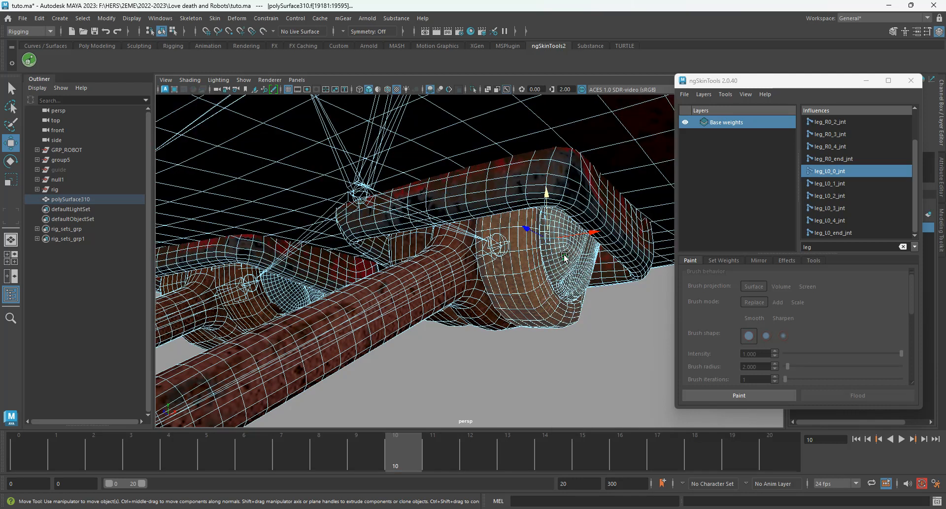
{"action": "double_click", "coordinate": [481, 308]}
{"action": "mouse_move", "coordinate": [478, 301]}
{"action": "left_mouse_down", "text": "alt"}
{"action": "mouse_move", "coordinate": [394, 256]}
{"action": "mouse_move", "coordinate": [404, 269]}
{"action": "mouse_move", "coordinate": [493, 261]}
{"action": "left_mouse_up", "text": "alt"}
{"action": "left_click", "coordinate": [725, 260]}
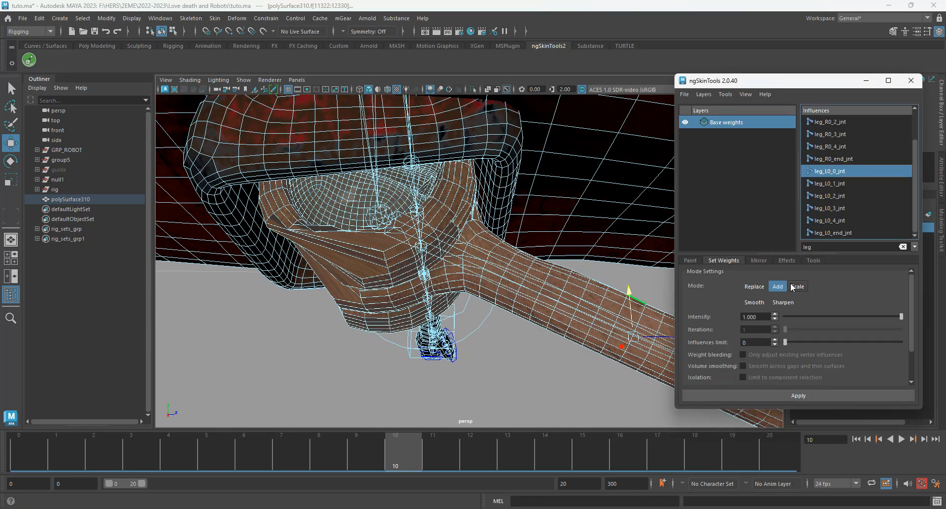
{"action": "left_click", "coordinate": [827, 395]}
- Return the mesh to object mode and mirror its weights across the X axis from positive to negative using closest point on surface
{"action": "left_click_drag", "start_coordinate": [433, 276], "coordinate": [451, 289], "text": "alt"}
{"action": "right_click_drag", "start_coordinate": [451, 288], "coordinate": [516, 285], "text": "alt"}
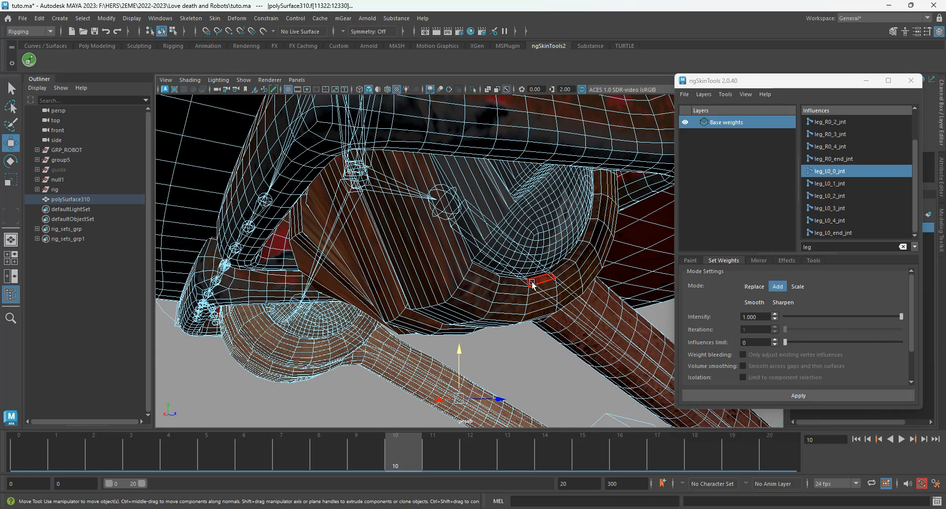
{"action": "mouse_move", "coordinate": [308, 257]}
{"action": "right_mouse_down"}
{"action": "mouse_move", "coordinate": [337, 273]}
{"action": "mouse_move", "coordinate": [295, 262]}
{"action": "right_mouse_up"}
{"action": "right_click_drag", "start_coordinate": [288, 227], "coordinate": [335, 213]}
{"action": "left_click", "coordinate": [759, 260]}
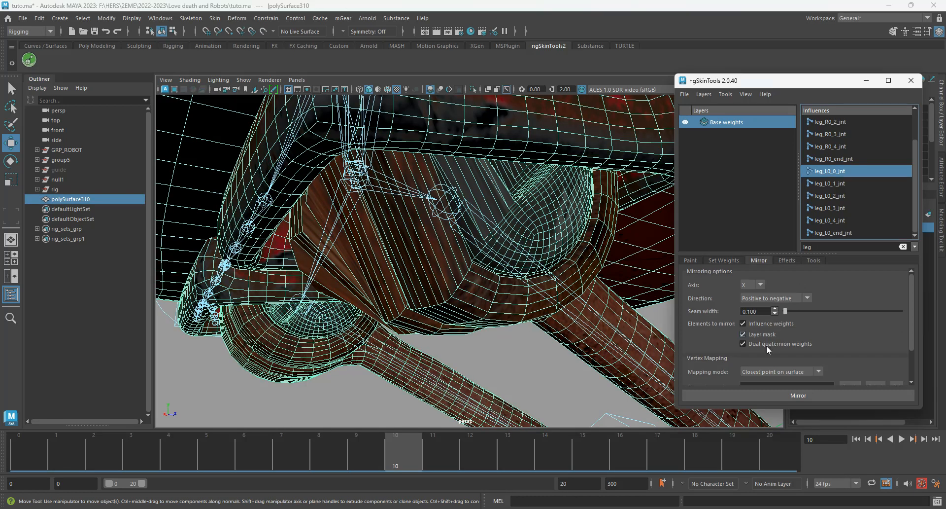
{"action": "left_click", "coordinate": [790, 397]}
- Scrub the animation to frame 7 and inspect how the hips and upper legs deform
{"action": "left_click_drag", "start_coordinate": [395, 142], "coordinate": [327, 141], "text": "alt"}
{"action": "scroll", "coordinate": [327, 143], "scroll_direction": "down", "scroll_amount": 7}
{"action": "left_click_drag", "start_coordinate": [389, 451], "coordinate": [296, 436]}
{"action": "left_click", "coordinate": [371, 339]}
{"action": "right_click_drag", "start_coordinate": [371, 339], "coordinate": [457, 289], "text": "alt"}
- Select the remaining face shells around the left hip, mirror the weights from positive to negative X, and return to object mode
{"action": "left_click", "coordinate": [451, 273]}
{"action": "right_click_drag", "start_coordinate": [451, 227], "coordinate": [453, 258]}
{"action": "double_click", "coordinate": [444, 272]}
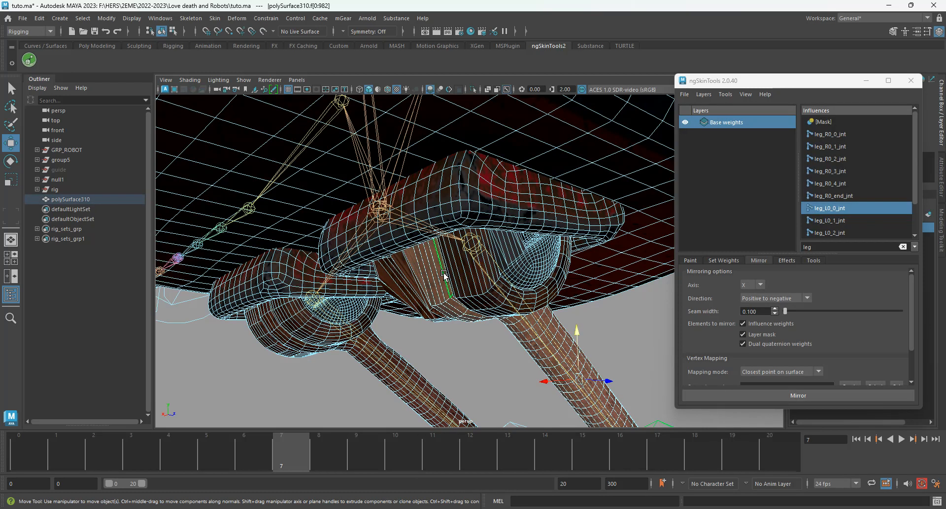
{"action": "double_click", "coordinate": [400, 280], "text": "shift"}
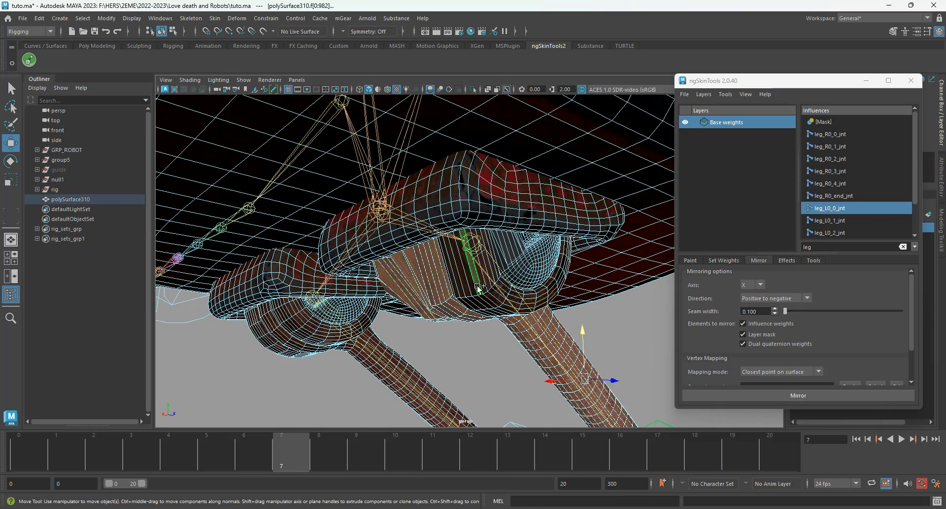
{"action": "double_click", "coordinate": [477, 283], "text": "shift"}
{"action": "middle_click_drag", "start_coordinate": [488, 334], "coordinate": [620, 248], "text": "alt"}
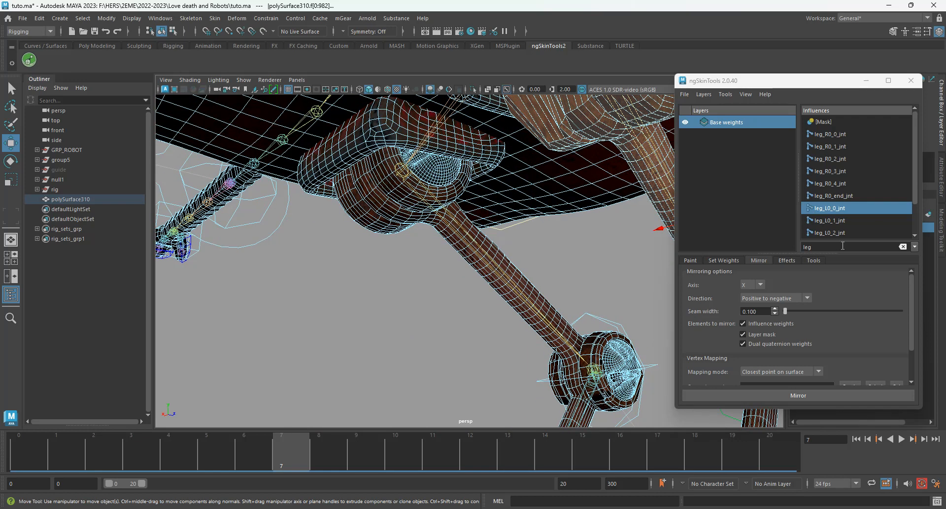
{"action": "left_click", "coordinate": [794, 396]}
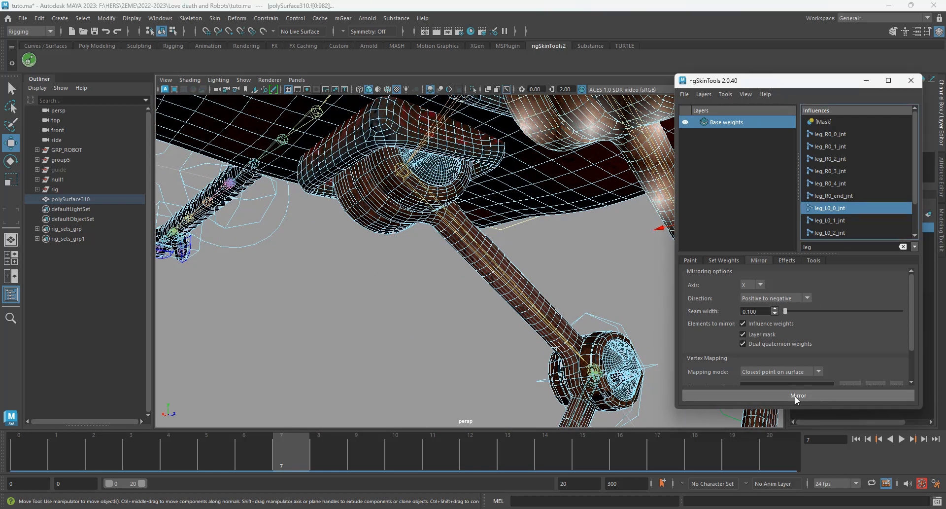
{"action": "middle_click_drag", "start_coordinate": [511, 213], "coordinate": [469, 263], "text": "alt"}
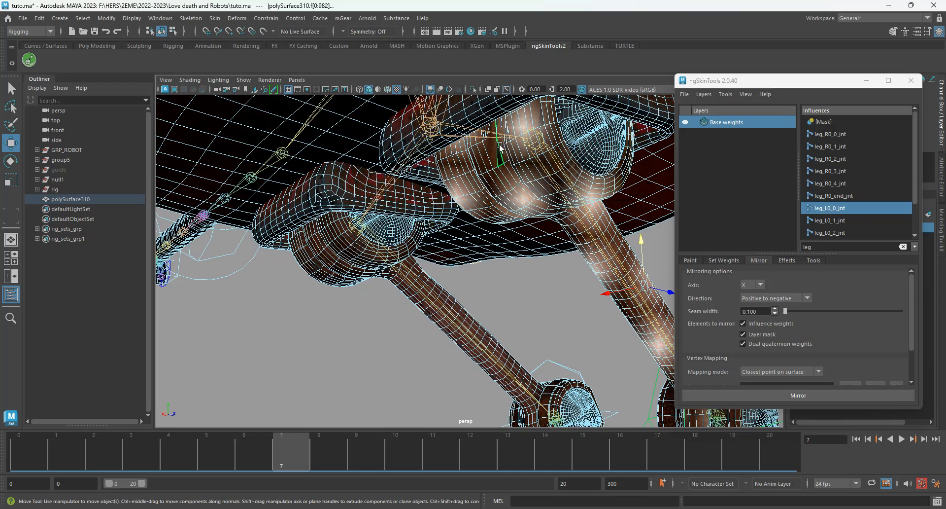
{"action": "right_click_drag", "start_coordinate": [506, 163], "coordinate": [525, 155]}
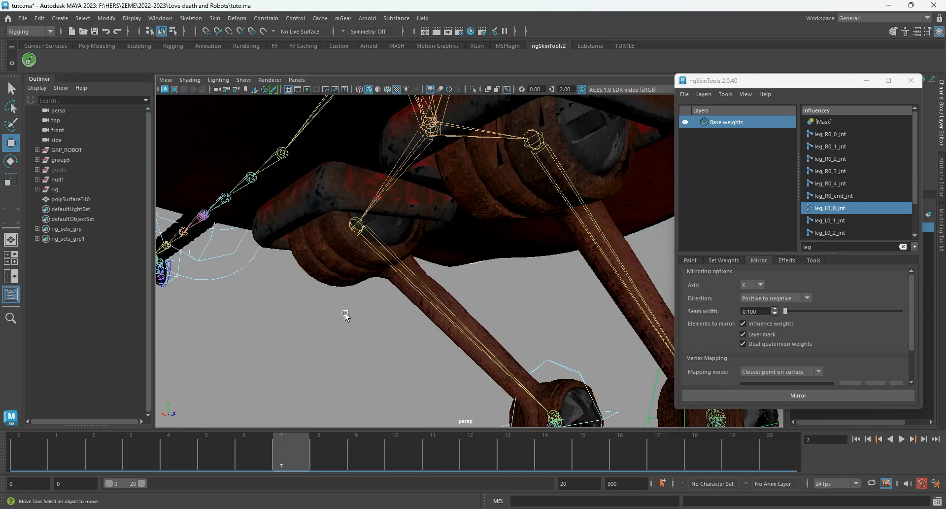
- Play and scrub the animation with nothing selected to check the leg deformation, and return to frame 0
{"action": "left_click", "coordinate": [345, 313]}
{"action": "key", "text": "alt+v"}
{"action": "key", "text": "alt+v"}
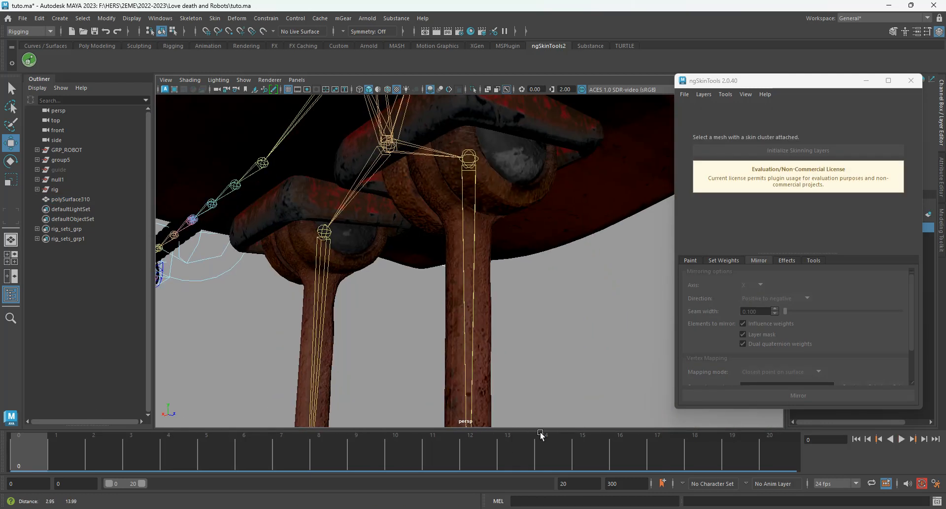
{"action": "left_click_drag", "start_coordinate": [146, 446], "coordinate": [394, 463]}
{"action": "left_click_drag", "start_coordinate": [446, 374], "coordinate": [434, 313], "text": "alt"}
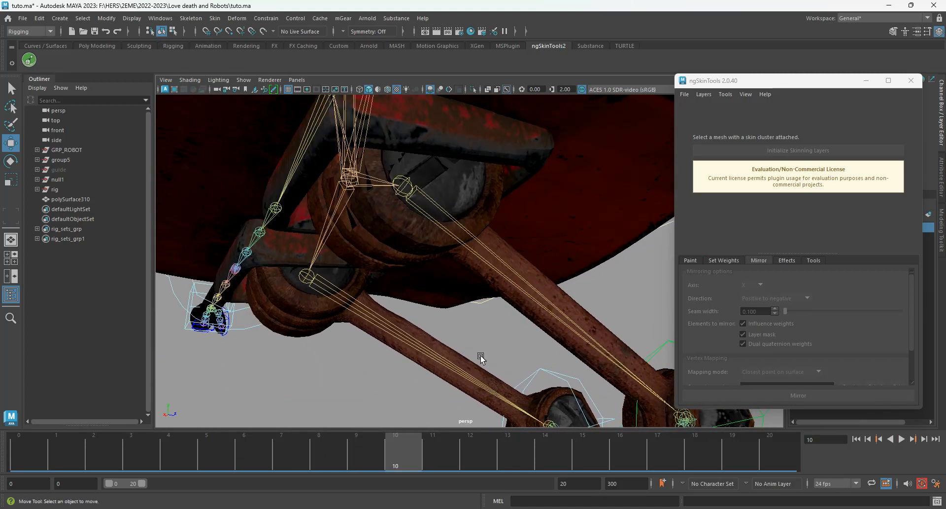
{"action": "left_click_drag", "start_coordinate": [424, 433], "coordinate": [457, 459]}
{"action": "left_click", "coordinate": [27, 455]}
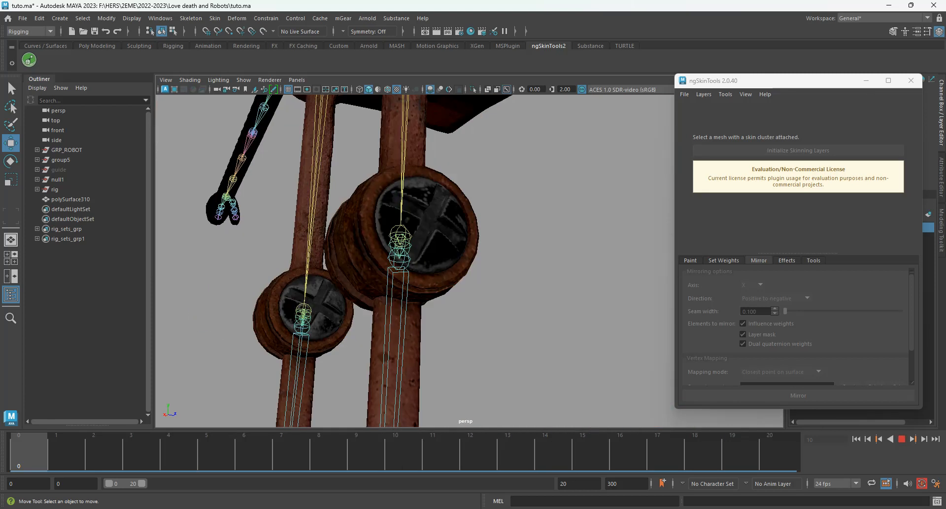
- Examine the knee joints and the left arm's joint chain up close
{"action": "left_click_drag", "start_coordinate": [574, 170], "coordinate": [488, 148], "text": "alt"}
{"action": "left_click_drag", "start_coordinate": [519, 215], "coordinate": [502, 241], "text": "alt"}
{"action": "scroll", "coordinate": [505, 239], "scroll_direction": "up", "scroll_amount": 4}
{"action": "left_click", "coordinate": [493, 170]}
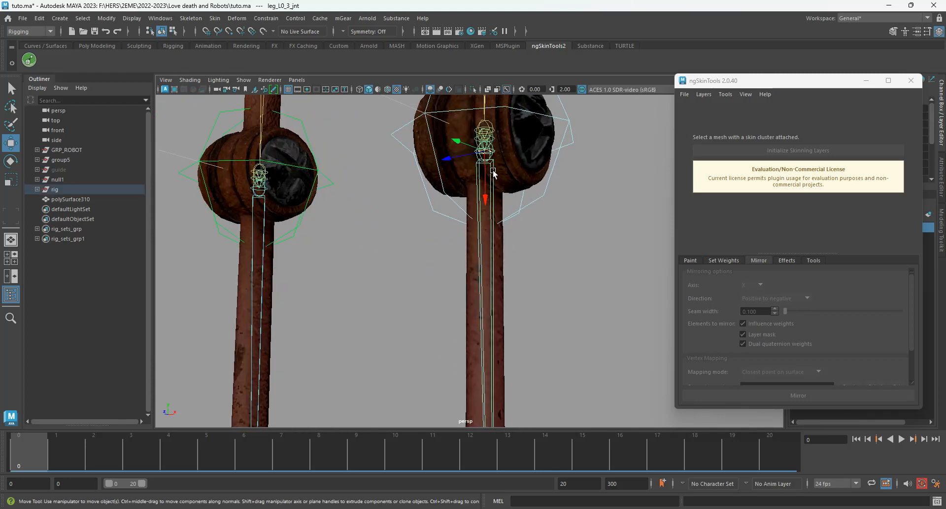
{"action": "left_click_drag", "start_coordinate": [818, 87], "coordinate": [750, 172]}
{"action": "middle_click_drag", "start_coordinate": [519, 177], "coordinate": [440, 323], "text": "alt"}
{"action": "middle_click_drag", "start_coordinate": [527, 148], "coordinate": [465, 274], "text": "alt"}
{"action": "scroll", "coordinate": [468, 268], "scroll_direction": "down", "scroll_amount": 5}
{"action": "middle_click_drag", "start_coordinate": [420, 282], "coordinate": [371, 286], "text": "alt"}
{"action": "scroll", "coordinate": [396, 222], "scroll_direction": "up", "scroll_amount": 4}
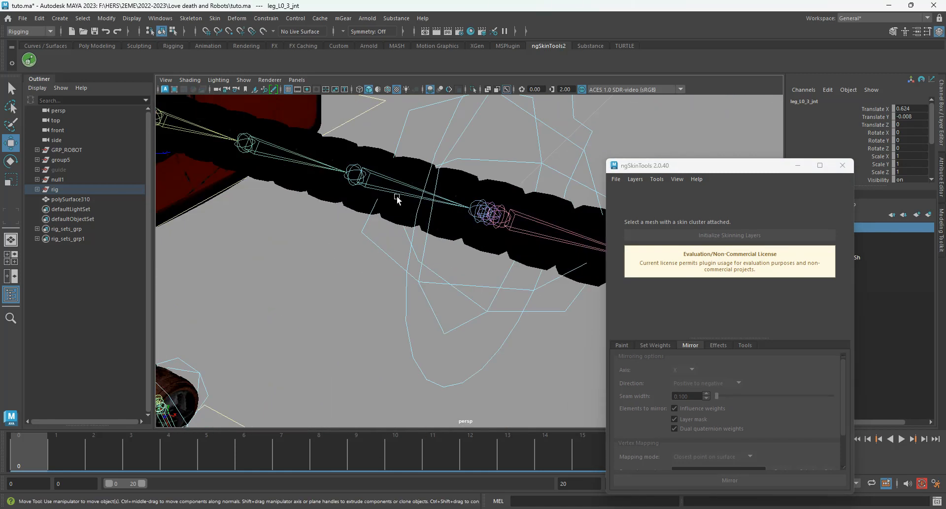
{"action": "left_click_drag", "start_coordinate": [351, 168], "coordinate": [204, 158], "text": "alt"}
{"action": "scroll", "coordinate": [518, 283], "scroll_direction": "down", "scroll_amount": 4}
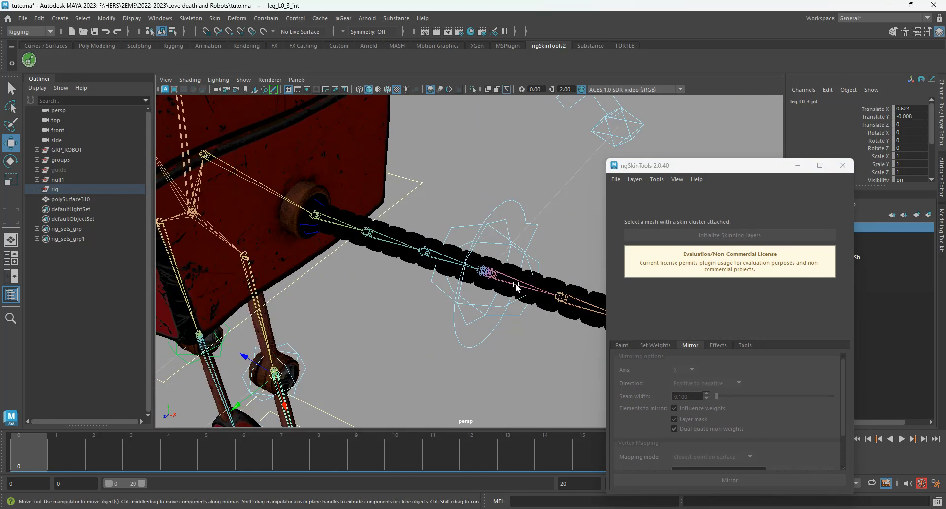
- Check the left arm's joints, select the robot mesh and display its weights along the arm in weight painting mode
{"action": "left_click", "coordinate": [398, 229]}
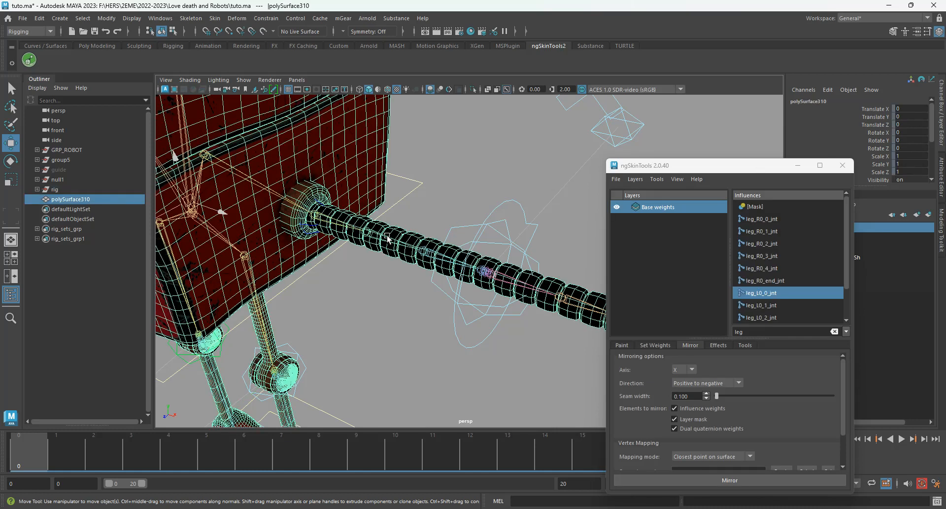
{"action": "left_click", "coordinate": [339, 224]}
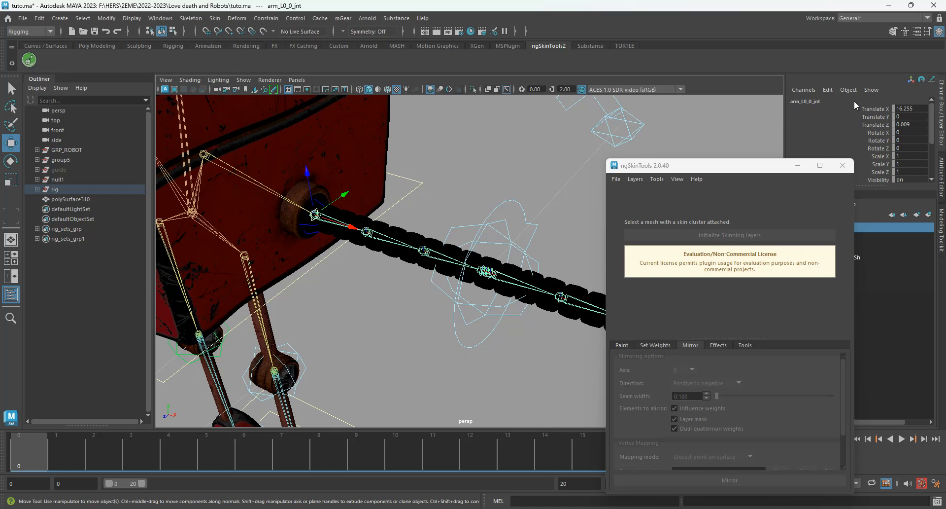
{"action": "left_click", "coordinate": [654, 199]}
{"action": "middle_click_drag", "start_coordinate": [599, 219], "coordinate": [577, 211], "text": "alt"}
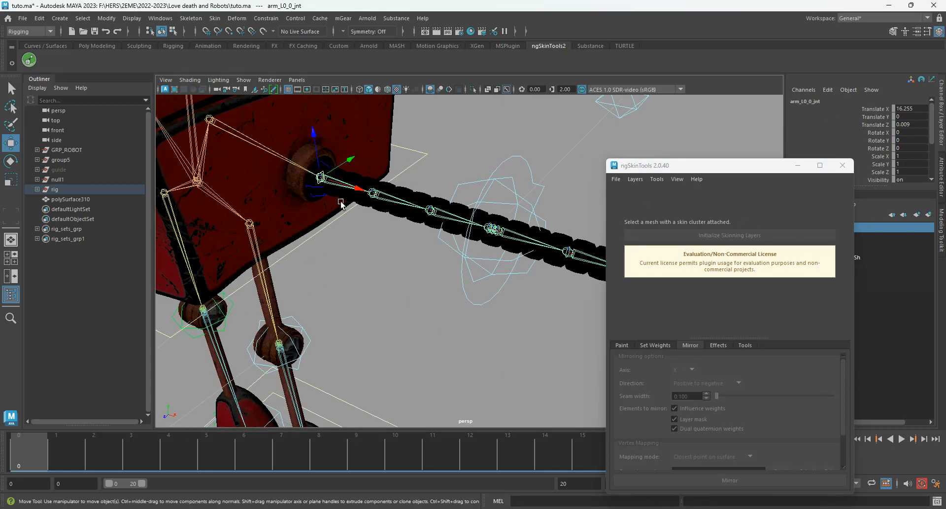
{"action": "left_click", "coordinate": [362, 205]}
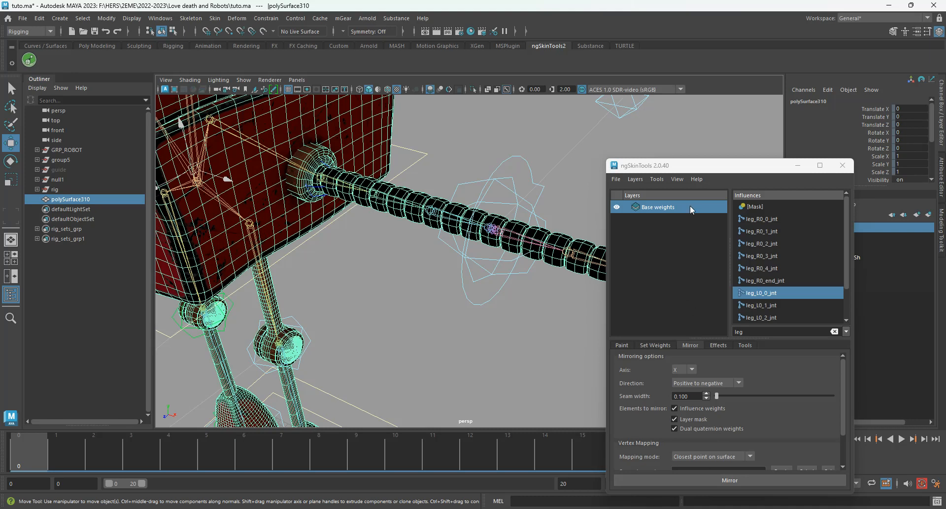
{"action": "left_click_drag", "start_coordinate": [690, 167], "coordinate": [720, 66]}
{"action": "left_click", "coordinate": [654, 245]}
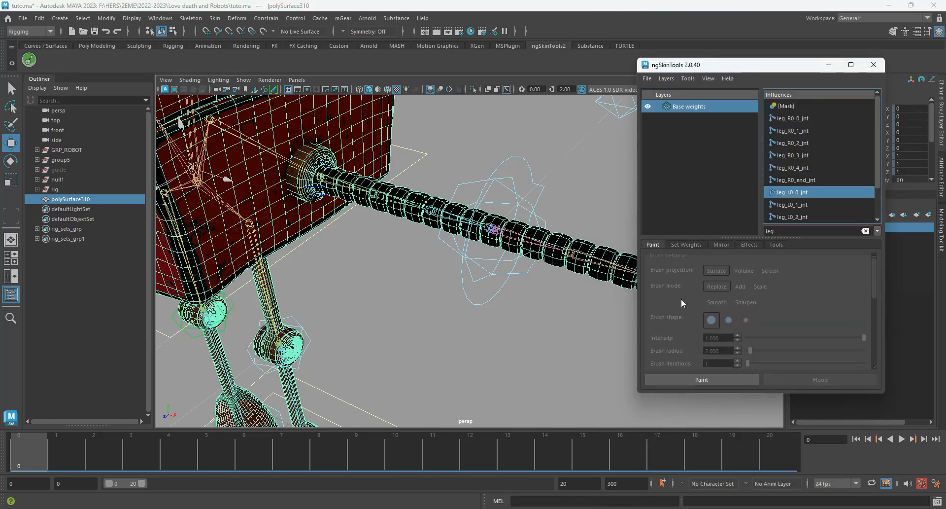
{"action": "left_click", "coordinate": [693, 375]}
{"action": "mouse_move", "coordinate": [512, 295]}
{"action": "left_mouse_down", "text": "alt"}
{"action": "mouse_move", "coordinate": [524, 296]}
{"action": "mouse_move", "coordinate": [509, 321]}
{"action": "mouse_move", "coordinate": [530, 324]}
{"action": "mouse_move", "coordinate": [498, 304]}
{"action": "left_mouse_up", "text": "alt"}
{"action": "middle_click_drag", "start_coordinate": [540, 349], "coordinate": [463, 327], "text": "alt"}
- Leave weight painting and select the complete face shell of the segmented left arm
{"action": "mouse_move", "coordinate": [479, 266]}
{"action": "right_mouse_down"}
{"action": "mouse_move", "coordinate": [475, 255]}
{"action": "mouse_move", "coordinate": [470, 268]}
{"action": "right_mouse_up"}
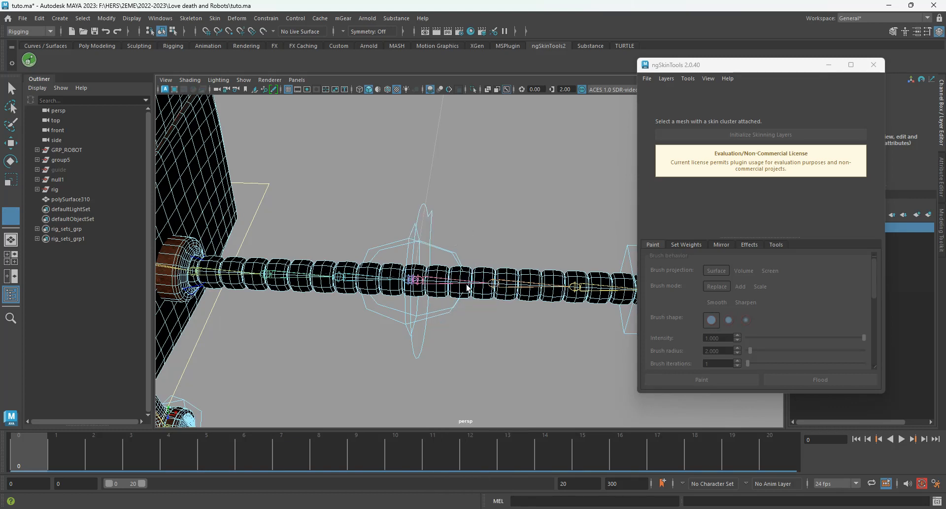
{"action": "left_click_drag", "start_coordinate": [426, 314], "coordinate": [375, 303], "text": "alt"}
{"action": "right_click_drag", "start_coordinate": [375, 303], "coordinate": [409, 294], "text": "alt"}
{"action": "middle_click_drag", "start_coordinate": [459, 199], "coordinate": [465, 277], "text": "alt"}
{"action": "right_click_drag", "start_coordinate": [469, 228], "coordinate": [466, 255]}
{"action": "key", "text": "w"}
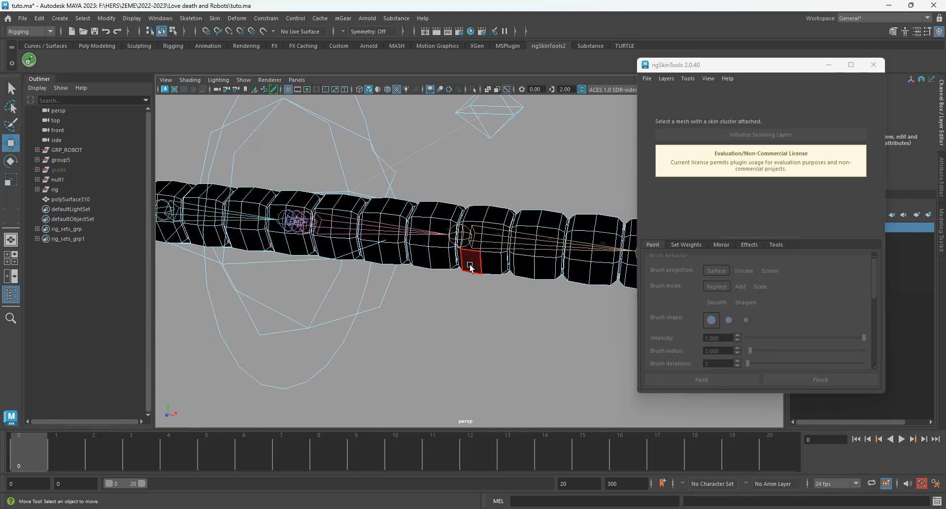
{"action": "left_click", "coordinate": [469, 265]}
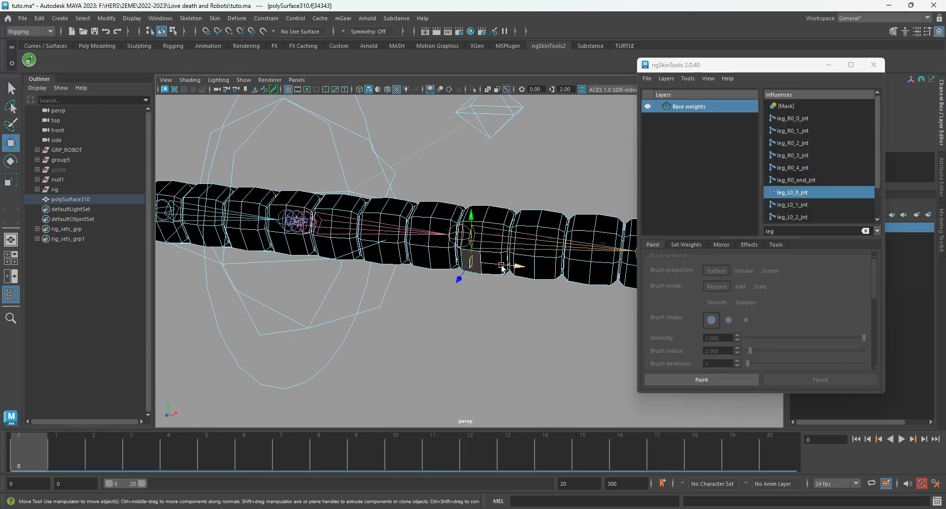
{"action": "key", "text": "q"}
{"action": "double_click", "coordinate": [493, 261]}
{"action": "scroll", "coordinate": [485, 282], "scroll_direction": "down", "scroll_amount": 5}
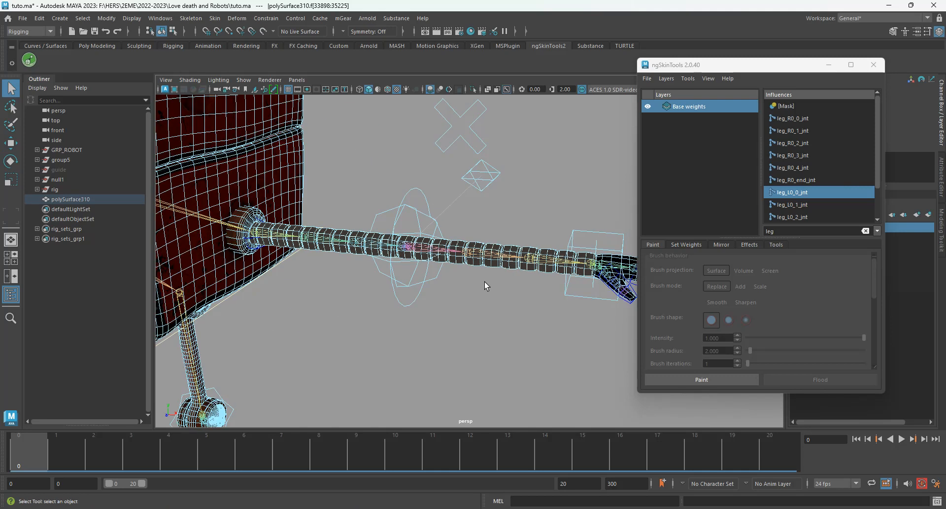
- Convert the arm's face selection to vertices and display the weights in painting mode
{"action": "left_click_drag", "start_coordinate": [487, 285], "coordinate": [499, 286], "text": "alt"}
{"action": "right_click", "coordinate": [510, 271], "text": "shift"}
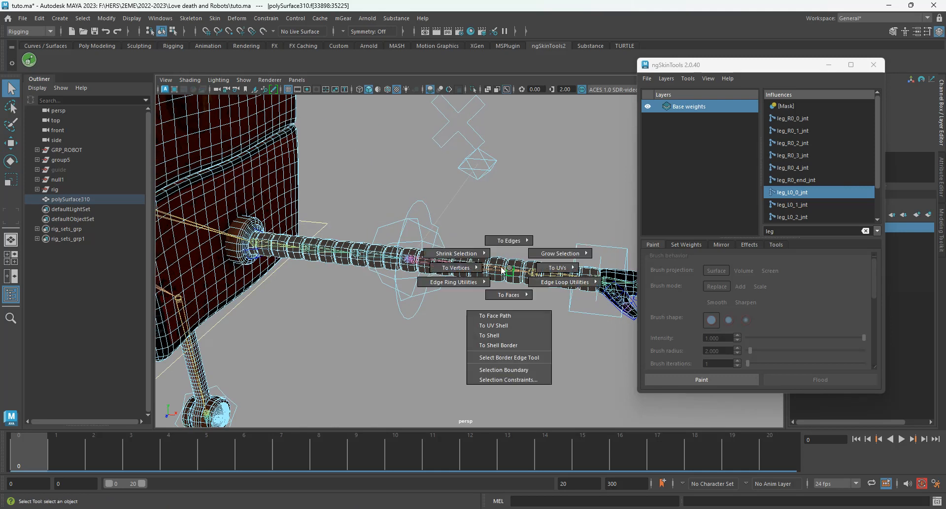
{"action": "right_click_drag", "start_coordinate": [510, 271], "coordinate": [456, 267], "text": "shift"}
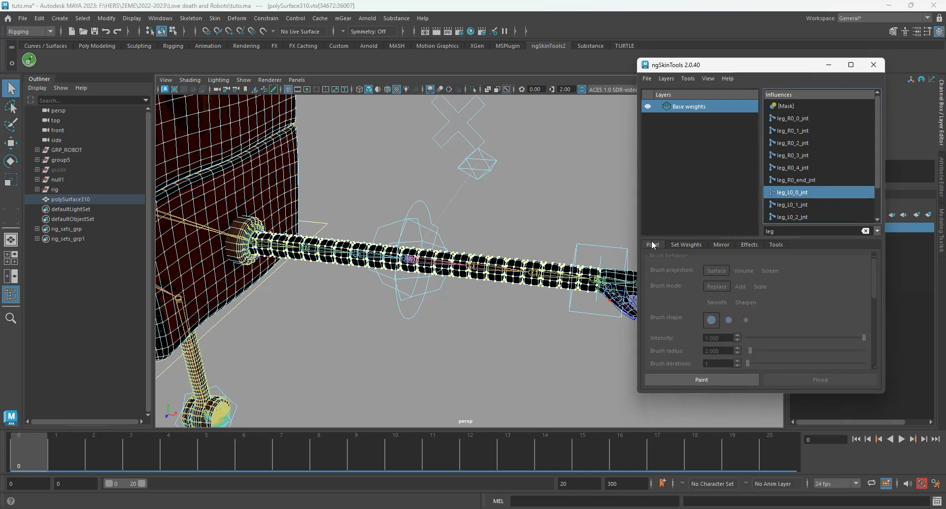
{"action": "left_click", "coordinate": [682, 375]}
{"action": "right_click_drag", "start_coordinate": [454, 289], "coordinate": [582, 321], "text": "alt"}
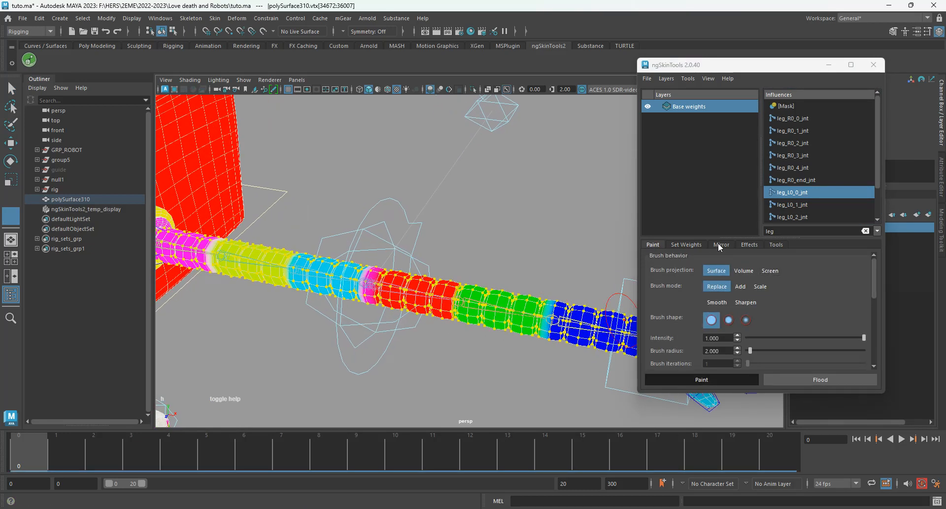
- Smooth the selected arm vertices' weights four times with an intensity of 1 and one iteration
{"action": "left_click", "coordinate": [694, 244]}
{"action": "left_click", "coordinate": [726, 286]}
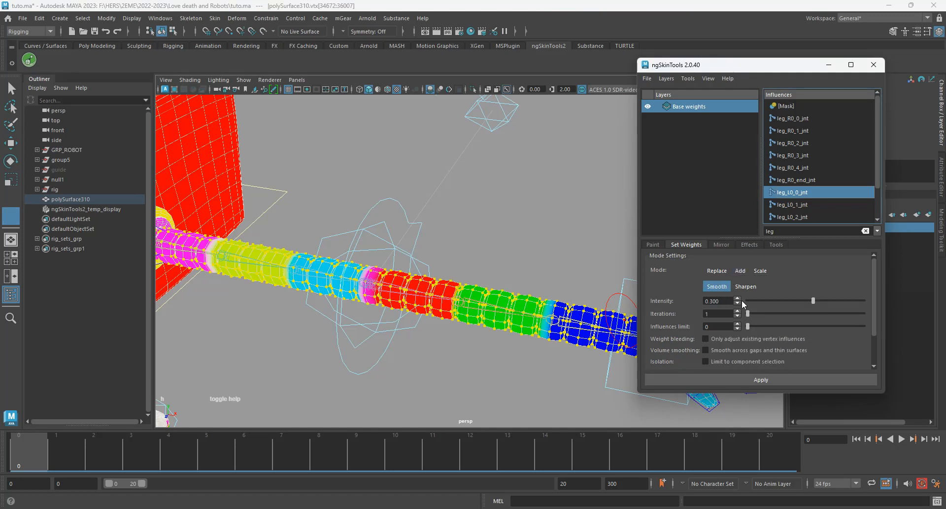
{"action": "left_click", "coordinate": [789, 382]}
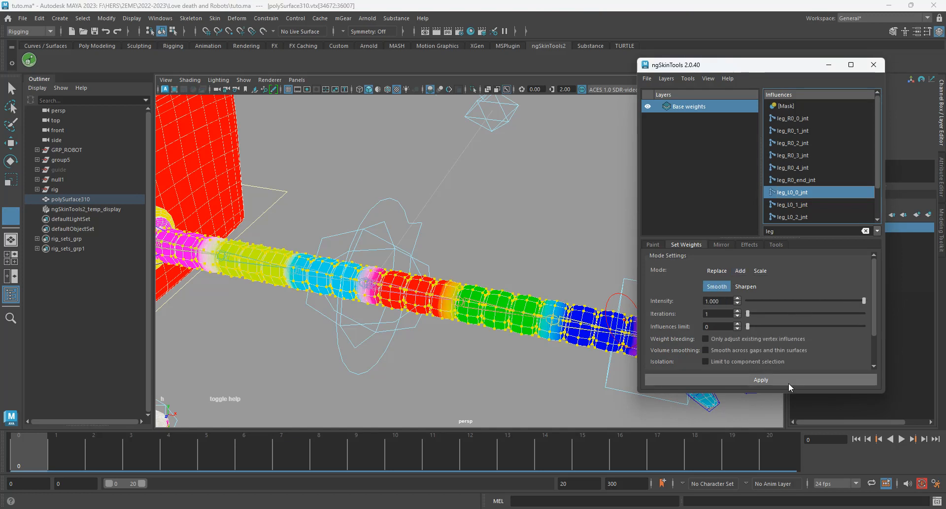
{"action": "left_click", "coordinate": [789, 382]}
{"action": "left_click", "coordinate": [790, 380]}
{"action": "left_click", "coordinate": [790, 381]}
- Leave weight painting and select the arm_L0_ik_ctl control at the left hand for moving
{"action": "scroll", "coordinate": [551, 347], "scroll_direction": "down", "scroll_amount": 5}
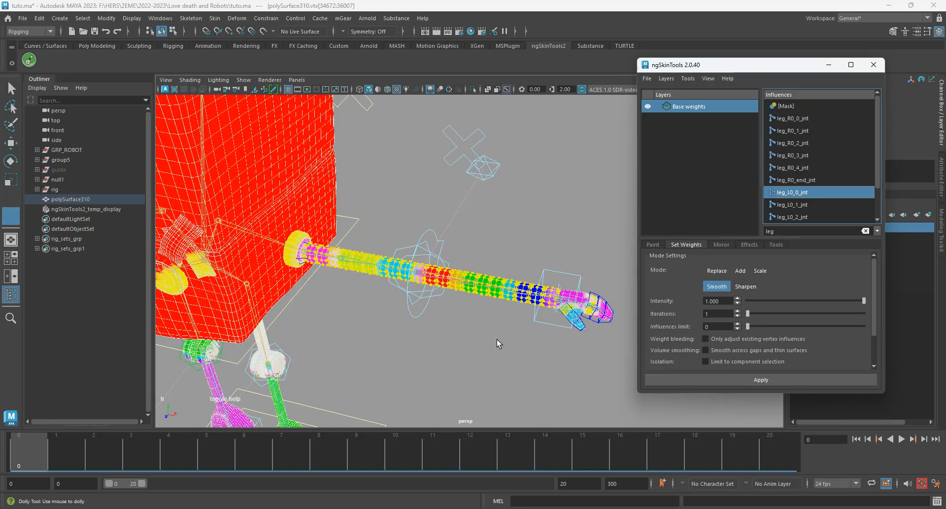
{"action": "scroll", "coordinate": [502, 334], "scroll_direction": "up", "scroll_amount": 2}
{"action": "scroll", "coordinate": [504, 334], "scroll_direction": "down", "scroll_amount": 4}
{"action": "left_click", "coordinate": [518, 305]}
{"action": "right_click_drag", "start_coordinate": [518, 305], "coordinate": [550, 218]}
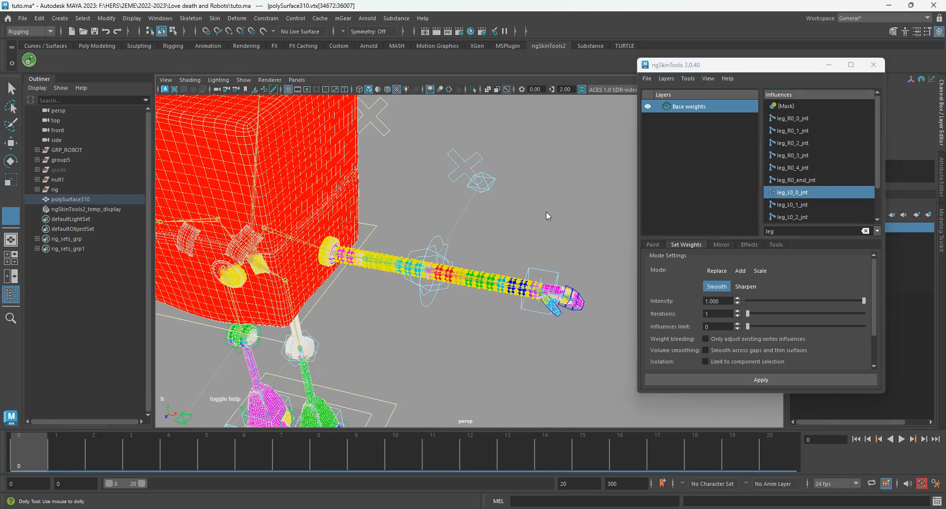
{"action": "key", "text": "w"}
{"action": "left_click", "coordinate": [542, 275]}
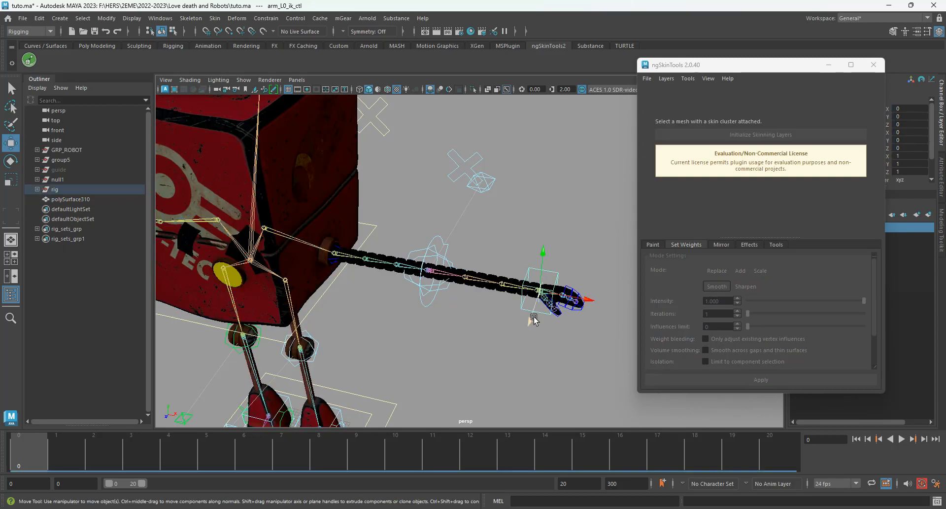
- Move the left hand's IK control toward the body to test the arm's bending, and undo the moves
{"action": "left_click_drag", "start_coordinate": [570, 295], "coordinate": [512, 287]}
{"action": "left_click_drag", "start_coordinate": [427, 301], "coordinate": [485, 250], "text": "alt"}
{"action": "scroll", "coordinate": [444, 350], "scroll_direction": "up", "scroll_amount": 4}
{"action": "left_click_drag", "start_coordinate": [555, 317], "coordinate": [471, 294]}
{"action": "scroll", "coordinate": [581, 330], "scroll_direction": "down", "scroll_amount": 5}
{"action": "key", "text": "ctrl+z"}
{"action": "key", "text": "ctrl+z"}
- Move the left hand's IK control outward to 12.494 on Translate X and inspect the stretched arm segments
{"action": "left_click_drag", "start_coordinate": [507, 270], "coordinate": [562, 311]}
{"action": "left_click_drag", "start_coordinate": [562, 311], "coordinate": [436, 360], "text": "alt"}
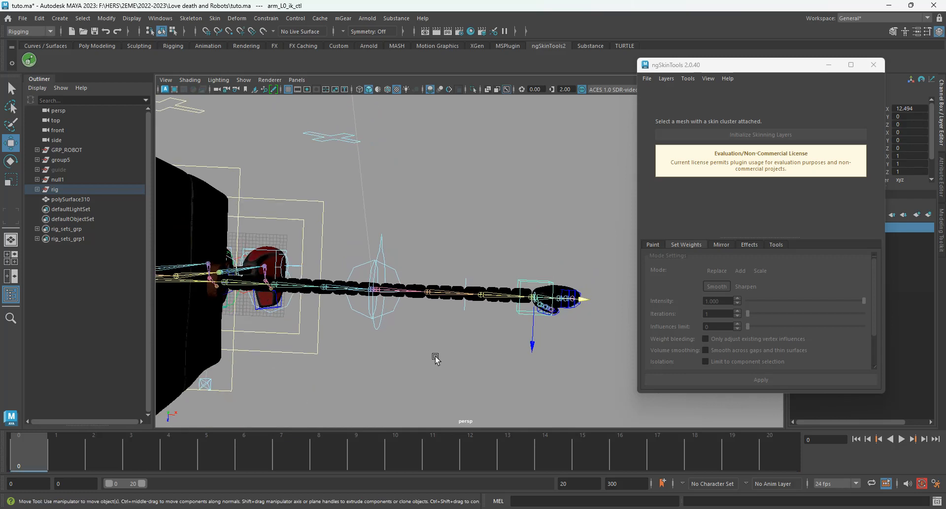
{"action": "scroll", "coordinate": [436, 344], "scroll_direction": "up", "scroll_amount": 3}
{"action": "middle_click_drag", "start_coordinate": [437, 344], "coordinate": [569, 292], "text": "alt"}
{"action": "scroll", "coordinate": [568, 292], "scroll_direction": "up", "scroll_amount": 1}
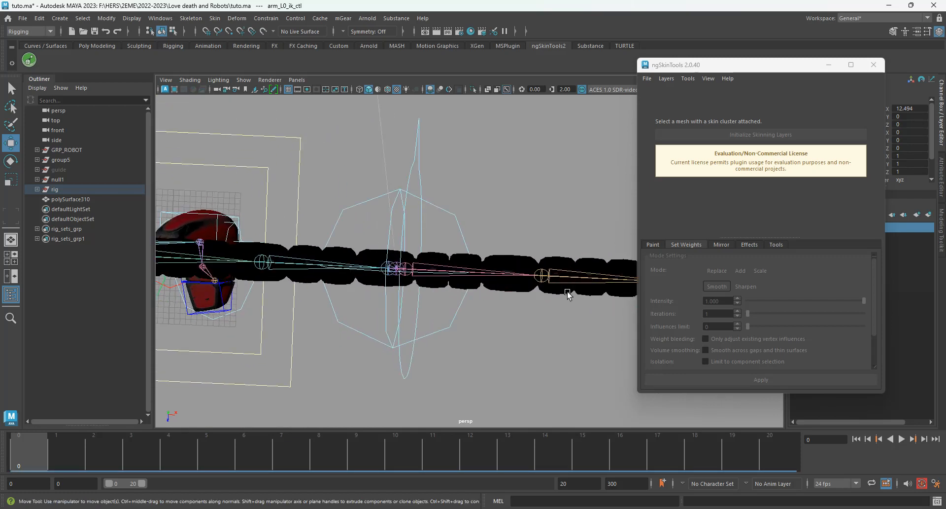
- Undo the outward move of the left hand's IK control
{"action": "scroll", "coordinate": [542, 303], "scroll_direction": "down", "scroll_amount": 3}
{"action": "key", "text": "ctrl+z"}
{"action": "left_click_drag", "start_coordinate": [467, 268], "coordinate": [438, 284], "text": "alt"}
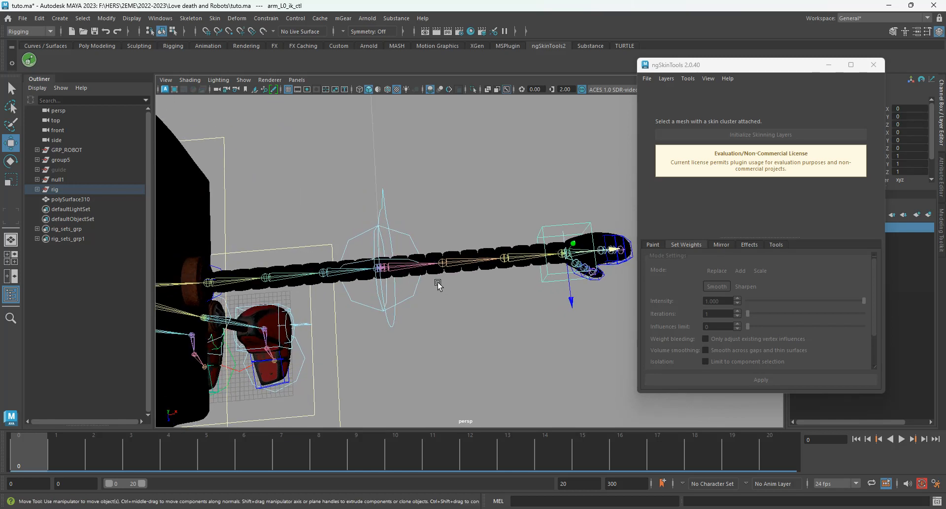
{"action": "left_click", "coordinate": [405, 298]}
{"action": "left_click", "coordinate": [389, 324]}
{"action": "key", "text": "e"}
{"action": "left_click_drag", "start_coordinate": [409, 306], "coordinate": [394, 314]}
{"action": "left_click_drag", "start_coordinate": [497, 306], "coordinate": [472, 192], "text": "alt"}
{"action": "left_click", "coordinate": [479, 215]}
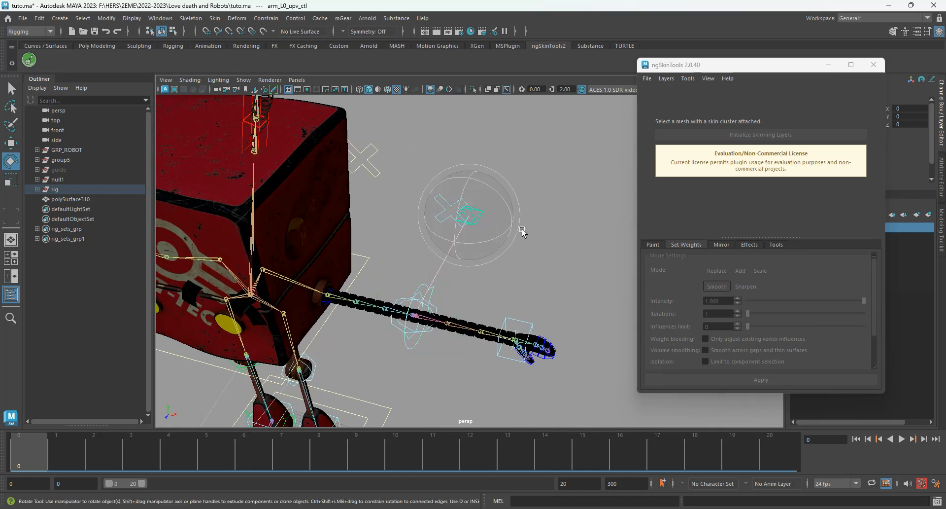
{"action": "key", "text": "q"}
{"action": "left_click", "coordinate": [428, 183]}
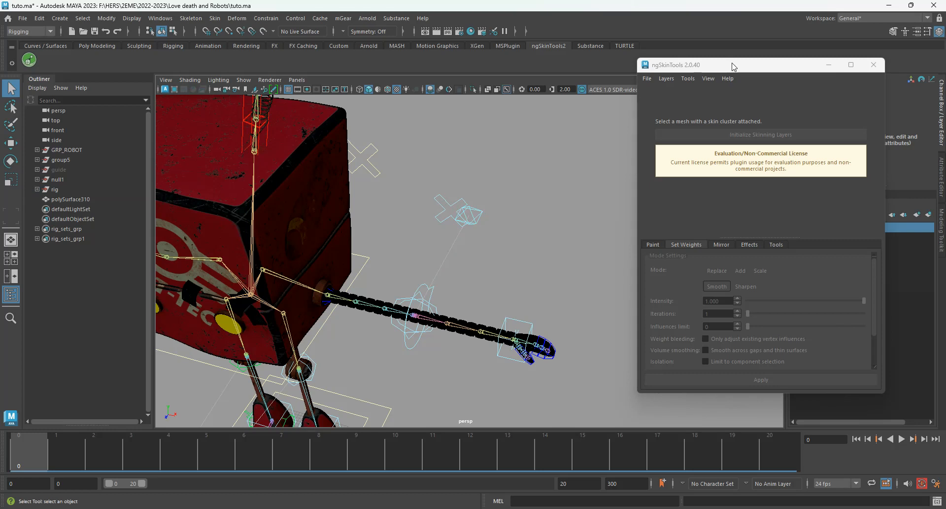
- Switch the left arm from IK to FK through its blend control
{"action": "left_click_drag", "start_coordinate": [735, 66], "coordinate": [680, 85]}
{"action": "left_click", "coordinate": [434, 205]}
{"action": "left_click", "coordinate": [864, 121]}
{"action": "middle_click_drag", "start_coordinate": [566, 230], "coordinate": [516, 230]}
- Rotate the left elbow control arm_L0_fk1_ctl to -76.273 on Rotate Z to test how the arm bends
{"action": "left_click", "coordinate": [469, 346]}
{"action": "key", "text": "e"}
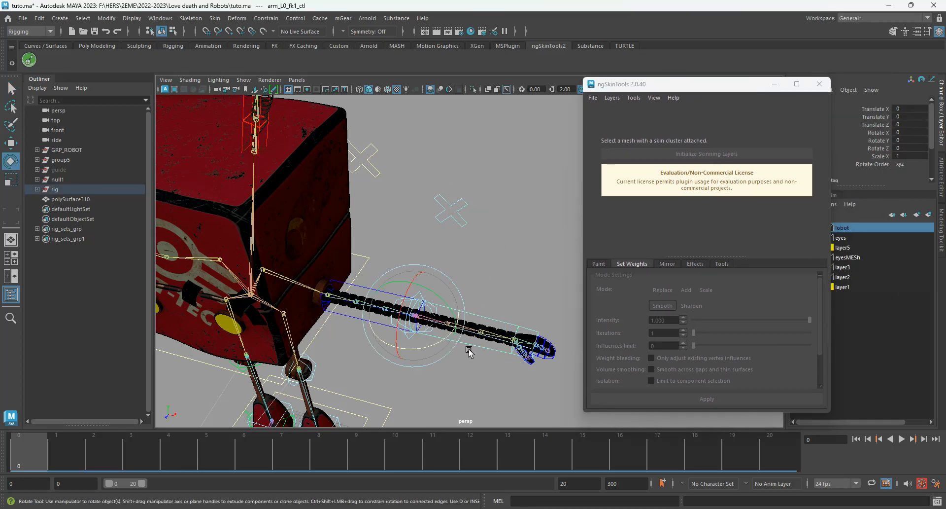
{"action": "left_click_drag", "start_coordinate": [442, 340], "coordinate": [463, 414]}
{"action": "middle_click_drag", "start_coordinate": [542, 394], "coordinate": [488, 256], "text": "alt"}
{"action": "scroll", "coordinate": [488, 256], "scroll_direction": "up", "scroll_amount": 5}
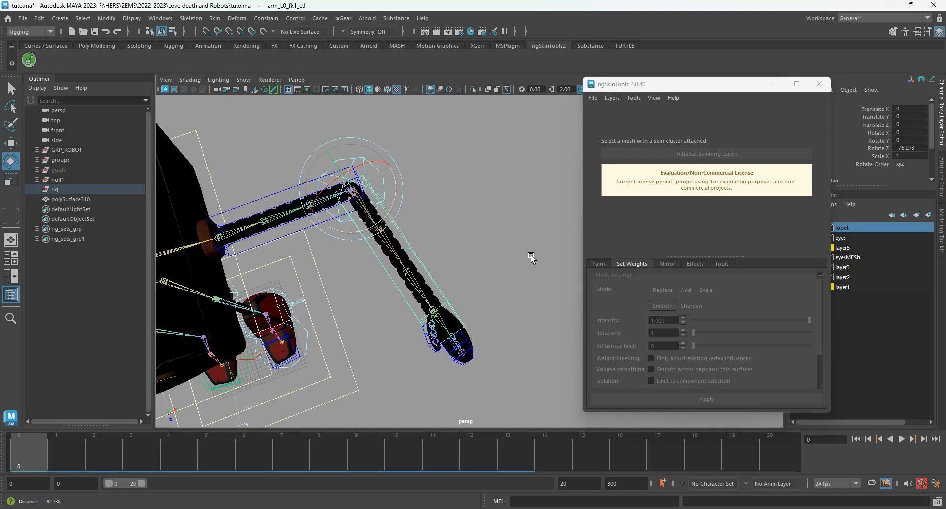
{"action": "left_click_drag", "start_coordinate": [335, 271], "coordinate": [341, 271], "text": "alt"}
{"action": "middle_click_drag", "start_coordinate": [340, 270], "coordinate": [511, 271], "text": "alt"}
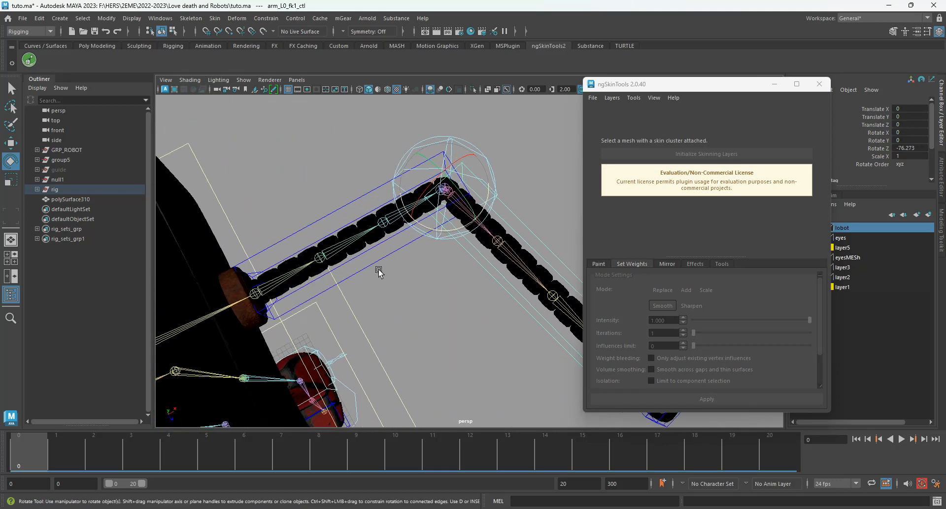
- Select all vertices of the left arm's segmented mesh by converting a face selection
{"action": "scroll", "coordinate": [379, 270], "scroll_direction": "up", "scroll_amount": 3}
{"action": "left_click", "coordinate": [354, 235]}
{"action": "right_click_drag", "start_coordinate": [326, 202], "coordinate": [325, 225]}
{"action": "left_click", "coordinate": [324, 202]}
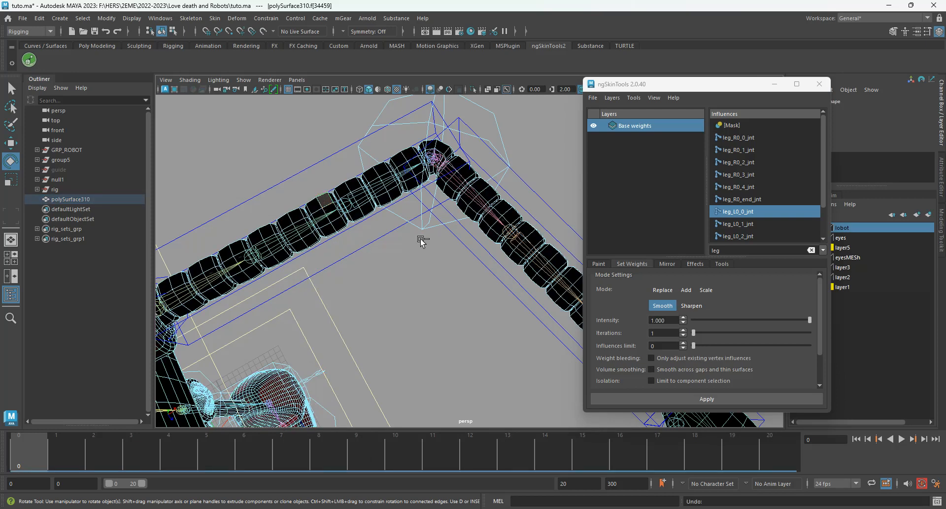
{"action": "right_click_drag", "start_coordinate": [361, 191], "coordinate": [266, 193], "text": "ctrl"}
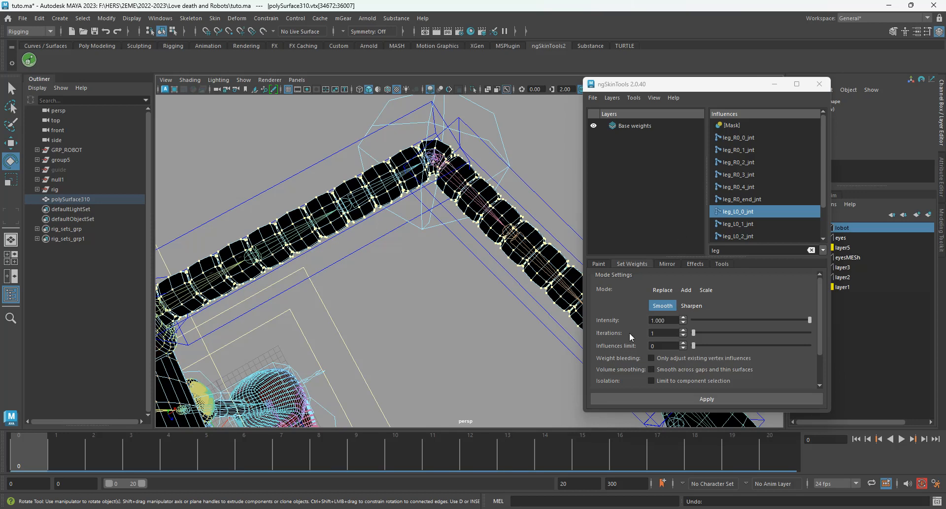
- Show the weight colours, smooth the selected arm vertices repeatedly with intensity 1 and one iteration, and undo the last pass
{"action": "left_click", "coordinate": [600, 264]}
{"action": "left_click", "coordinate": [647, 397]}
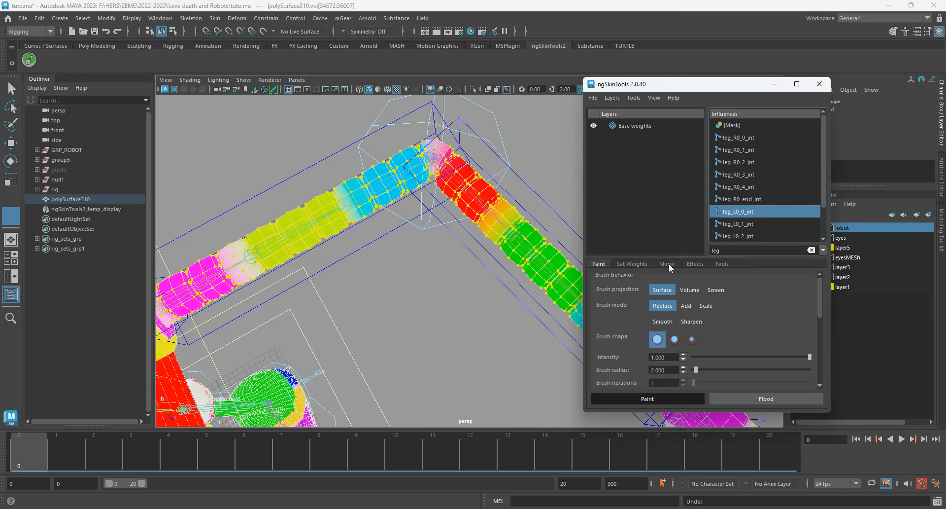
{"action": "left_click", "coordinate": [647, 264]}
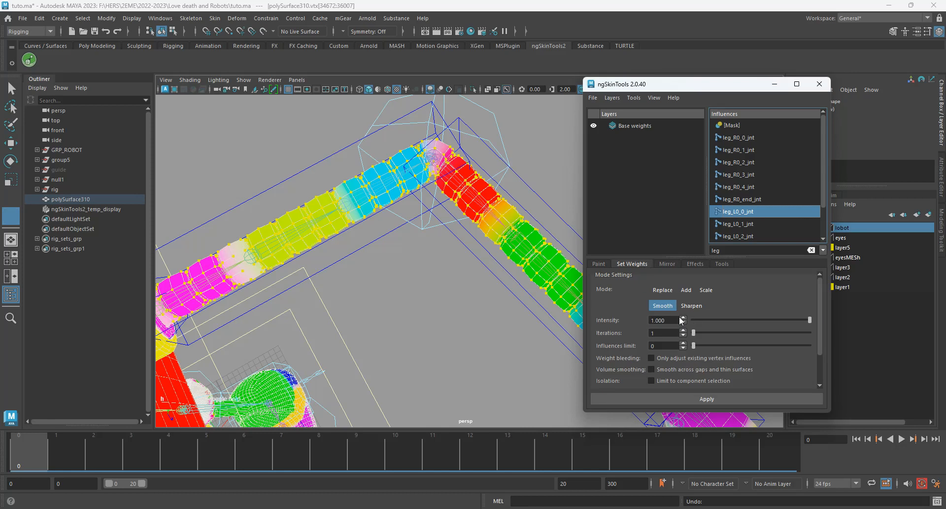
{"action": "left_click", "coordinate": [701, 402]}
{"action": "left_click", "coordinate": [702, 401]}
{"action": "left_click", "coordinate": [703, 400]}
{"action": "left_click_drag", "start_coordinate": [443, 320], "coordinate": [436, 302], "text": "alt"}
{"action": "left_click", "coordinate": [652, 401]}
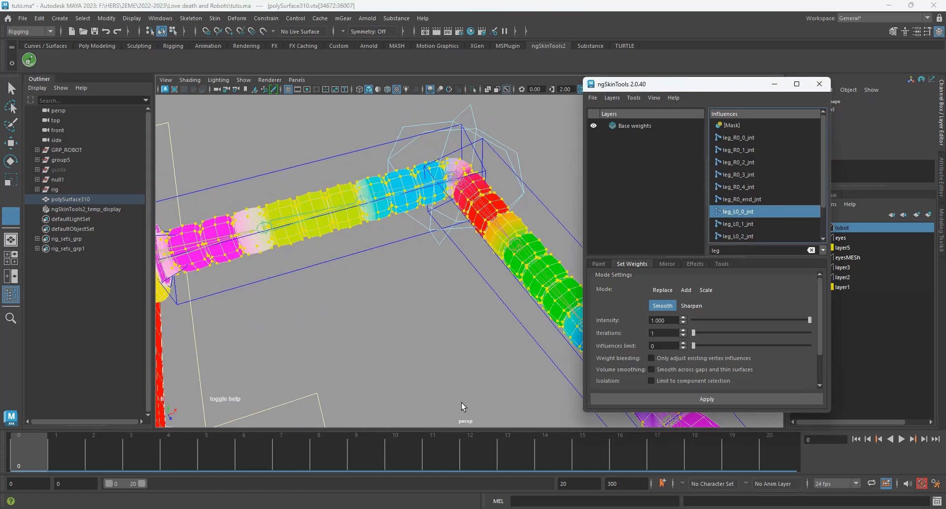
{"action": "middle_click_drag", "start_coordinate": [426, 295], "coordinate": [328, 289], "text": "alt"}
{"action": "key", "text": "ctrl+z"}
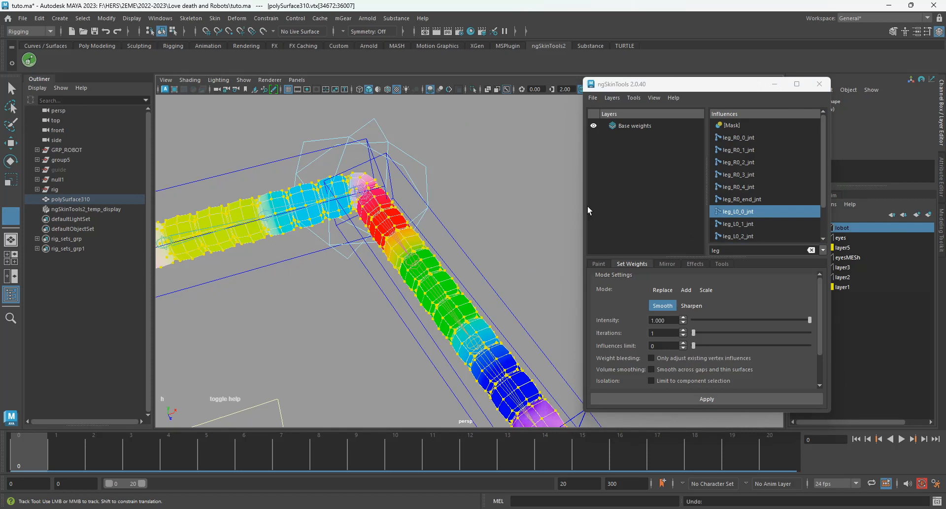
- Return the mesh to object mode and reset Rotate Z of arm_L0_fk1_ctl to 0
{"action": "left_click_drag", "start_coordinate": [721, 85], "coordinate": [747, 83]}
{"action": "scroll", "coordinate": [468, 292], "scroll_direction": "down", "scroll_amount": 5}
{"action": "scroll", "coordinate": [468, 292], "scroll_direction": "up", "scroll_amount": 3}
{"action": "right_click_drag", "start_coordinate": [464, 290], "coordinate": [519, 221]}
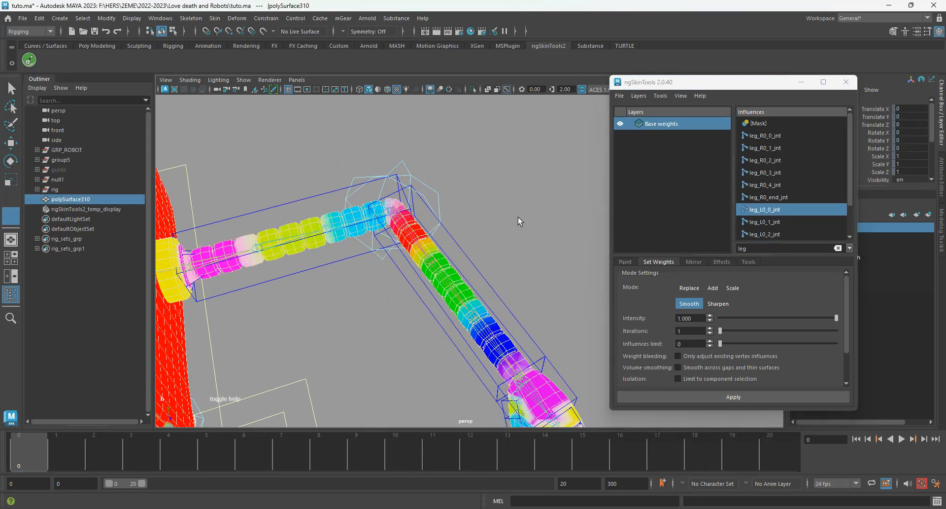
{"action": "left_click", "coordinate": [485, 278]}
{"action": "key", "text": "w"}
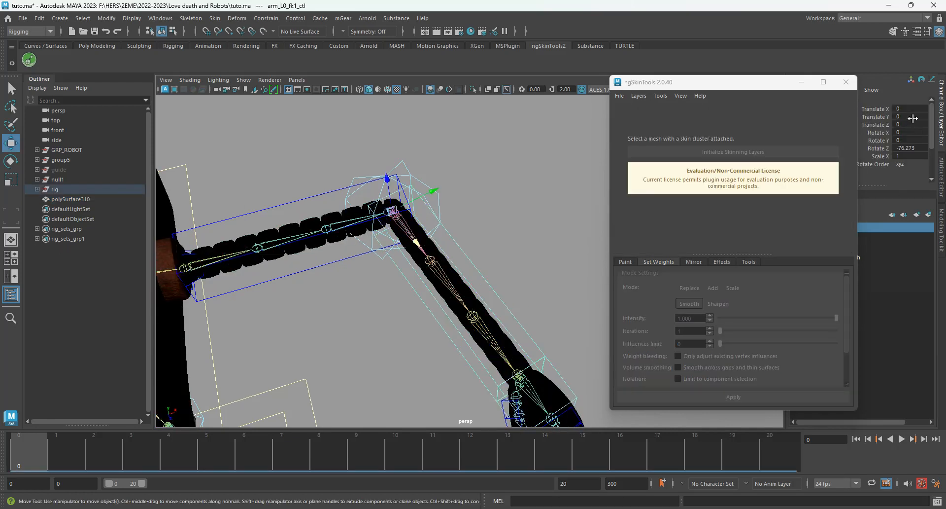
{"action": "type", "text": "0"}
{"action": "key", "text": "Return"}
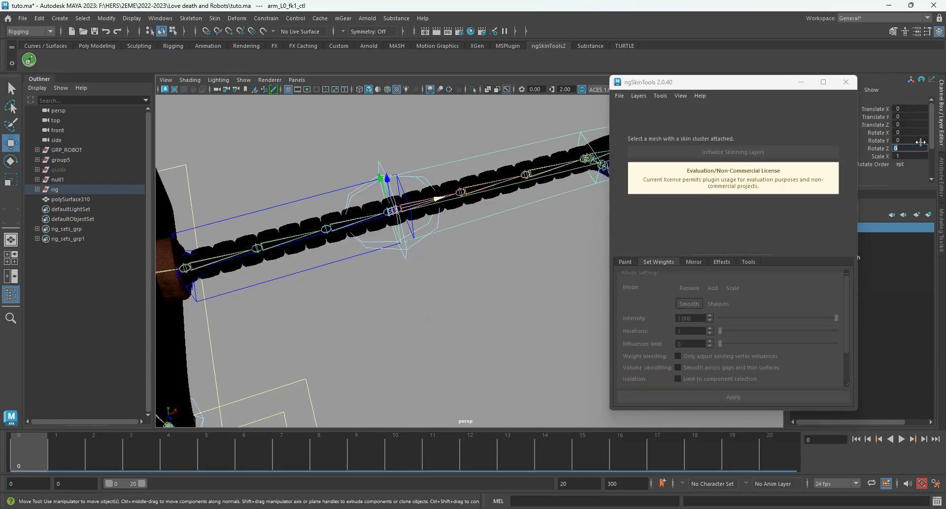
- Start painting weights on the robot mesh with the Smooth brush at intensity 1, and enlarge its radius to 10.7
{"action": "left_click", "coordinate": [278, 227]}
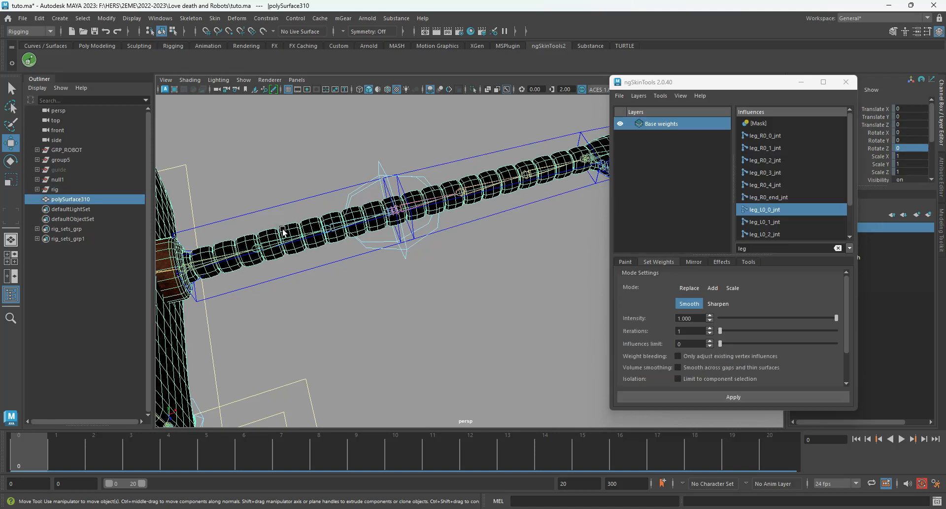
{"action": "right_click_drag", "start_coordinate": [328, 268], "coordinate": [491, 283], "text": "alt"}
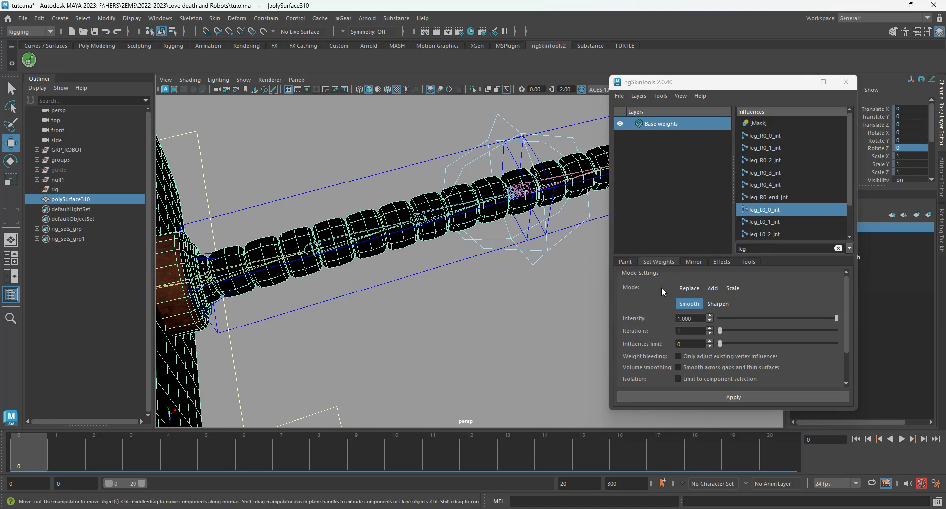
{"action": "left_click", "coordinate": [625, 261]}
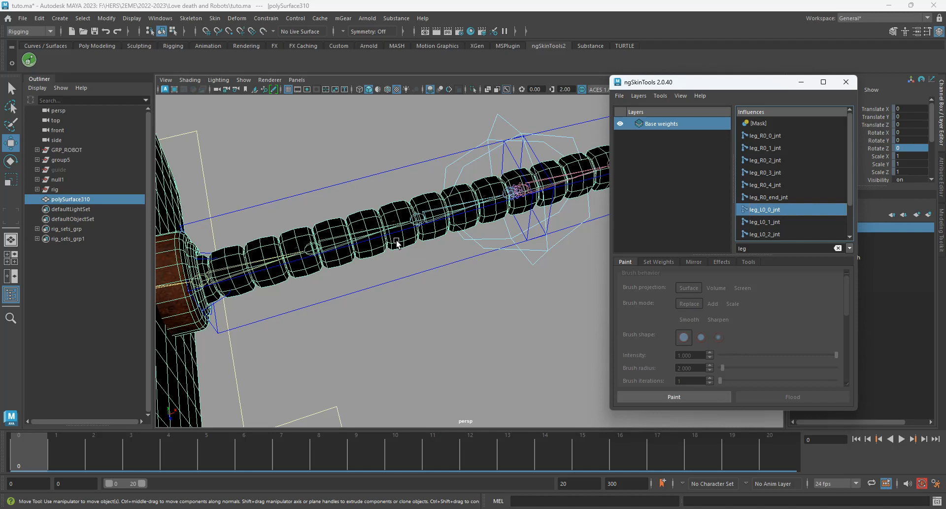
{"action": "left_click", "coordinate": [642, 398]}
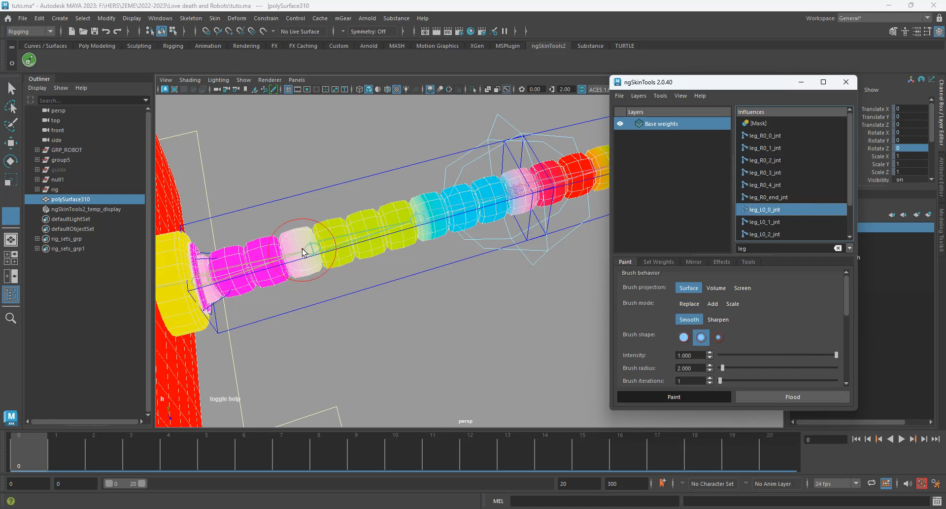
{"action": "mouse_move", "coordinate": [304, 252]}
{"action": "left_mouse_down"}
{"action": "mouse_move", "coordinate": [338, 239]}
{"action": "mouse_move", "coordinate": [372, 240]}
{"action": "left_mouse_up"}
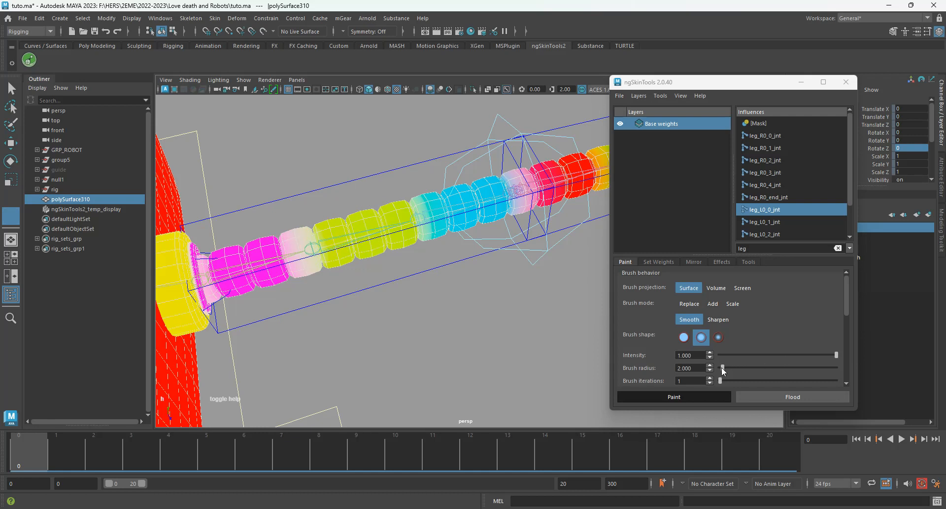
{"action": "left_click_drag", "start_coordinate": [721, 368], "coordinate": [732, 367]}
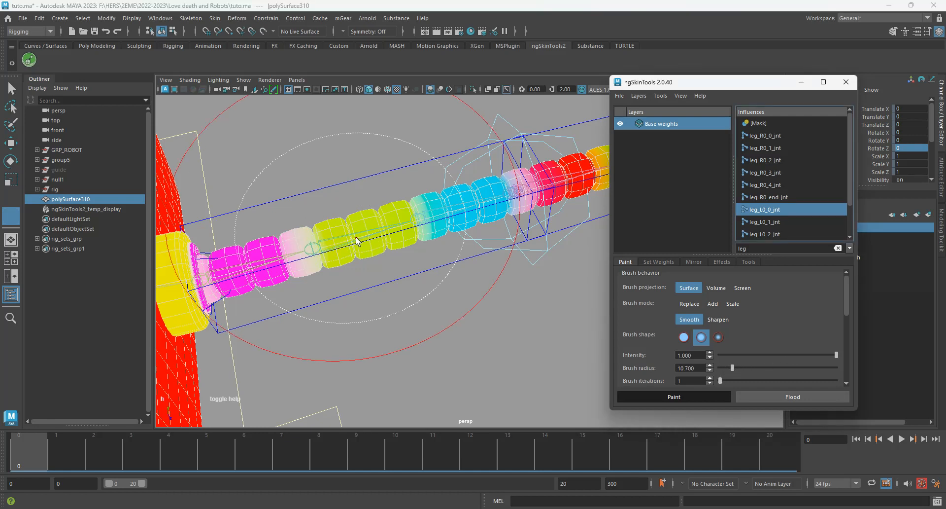
- Smooth the weights along the left arm's segments, from the upper arm toward the hand
{"action": "mouse_move", "coordinate": [383, 225]}
{"action": "left_mouse_down"}
{"action": "mouse_move", "coordinate": [259, 254]}
{"action": "mouse_move", "coordinate": [326, 242]}
{"action": "mouse_move", "coordinate": [306, 245]}
{"action": "mouse_move", "coordinate": [386, 251]}
{"action": "left_mouse_up"}
{"action": "middle_click_drag", "start_coordinate": [423, 242], "coordinate": [333, 278], "text": "alt"}
{"action": "mouse_move", "coordinate": [386, 245]}
{"action": "left_mouse_down"}
{"action": "mouse_move", "coordinate": [494, 224]}
{"action": "mouse_move", "coordinate": [452, 181]}
{"action": "mouse_move", "coordinate": [434, 217]}
{"action": "mouse_move", "coordinate": [459, 212]}
{"action": "mouse_move", "coordinate": [434, 202]}
{"action": "mouse_move", "coordinate": [395, 207]}
{"action": "left_mouse_up"}
{"action": "middle_click_drag", "start_coordinate": [450, 209], "coordinate": [354, 233], "text": "alt"}
{"action": "mouse_move", "coordinate": [456, 217]}
{"action": "left_mouse_down"}
{"action": "mouse_move", "coordinate": [511, 210]}
{"action": "mouse_move", "coordinate": [540, 195]}
{"action": "mouse_move", "coordinate": [395, 228]}
{"action": "mouse_move", "coordinate": [334, 223]}
{"action": "mouse_move", "coordinate": [271, 239]}
{"action": "left_mouse_up"}
{"action": "middle_click_drag", "start_coordinate": [446, 238], "coordinate": [272, 265], "text": "alt"}
{"action": "mouse_move", "coordinate": [271, 264]}
{"action": "right_mouse_down", "text": "alt"}
{"action": "mouse_move", "coordinate": [359, 264]}
{"action": "mouse_move", "coordinate": [513, 211]}
{"action": "right_mouse_up", "text": "alt"}
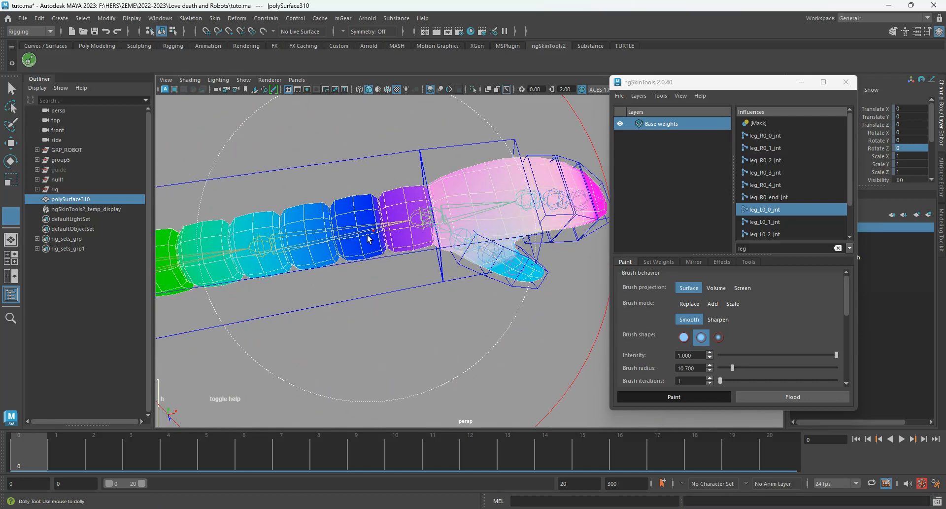
- Reduce the brush radius to 3.03 and smooth the weights on the forearm segments near the left hand
{"action": "middle_click_drag", "start_coordinate": [388, 224], "coordinate": [390, 255], "text": "alt"}
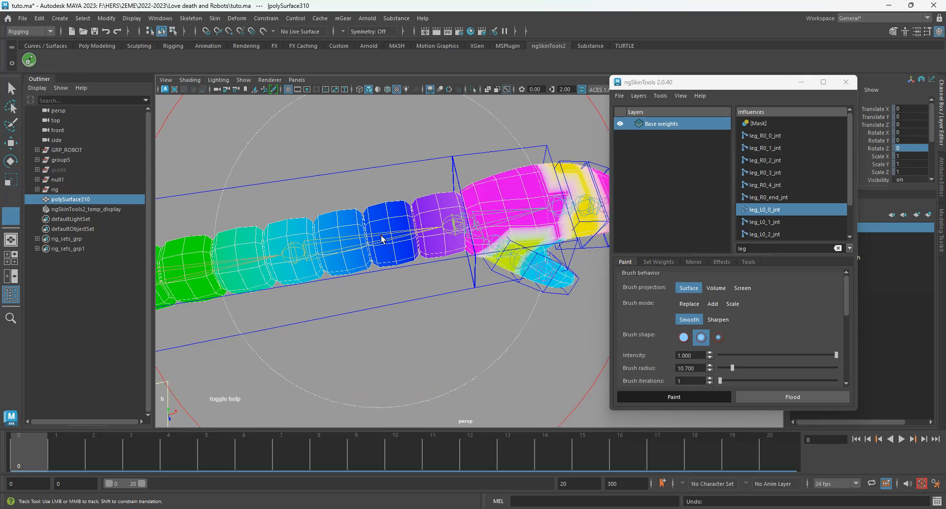
{"action": "key", "text": "b"}
{"action": "mouse_move", "coordinate": [366, 235]}
{"action": "left_mouse_down"}
{"action": "mouse_move", "coordinate": [153, 323]}
{"action": "mouse_move", "coordinate": [168, 318]}
{"action": "left_mouse_up"}
{"action": "left_click_drag", "start_coordinate": [397, 226], "coordinate": [387, 248]}
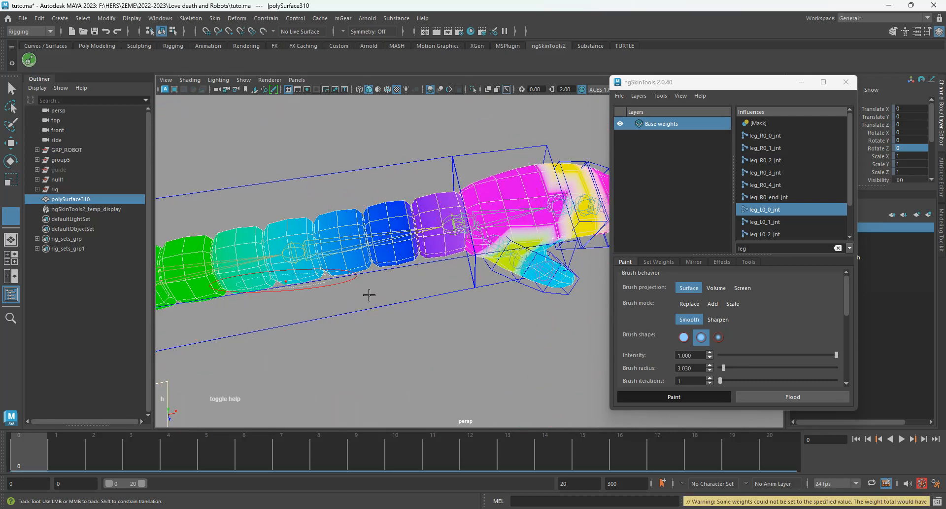
- Smooth the weights along the opposite side of the left arm's segments with the same brush
{"action": "scroll", "coordinate": [361, 312], "scroll_direction": "down", "scroll_amount": 5}
{"action": "middle_click_drag", "start_coordinate": [362, 312], "coordinate": [525, 277], "text": "alt"}
{"action": "scroll", "coordinate": [525, 278], "scroll_direction": "down", "scroll_amount": 4}
{"action": "left_click_drag", "start_coordinate": [418, 290], "coordinate": [244, 255], "text": "alt"}
{"action": "left_click_drag", "start_coordinate": [495, 288], "coordinate": [430, 309], "text": "alt"}
{"action": "scroll", "coordinate": [430, 309], "scroll_direction": "up", "scroll_amount": 5}
{"action": "middle_click_drag", "start_coordinate": [427, 368], "coordinate": [415, 296], "text": "alt"}
{"action": "left_click_drag", "start_coordinate": [318, 310], "coordinate": [266, 316]}
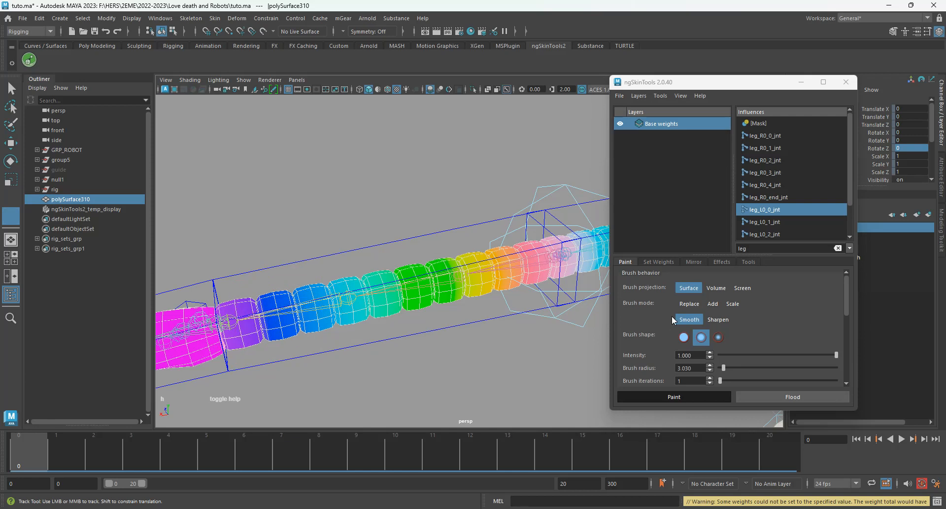
{"action": "middle_click_drag", "start_coordinate": [437, 306], "coordinate": [342, 325], "text": "alt"}
{"action": "mouse_move", "coordinate": [269, 317]}
{"action": "left_mouse_down"}
{"action": "mouse_move", "coordinate": [413, 294]}
{"action": "mouse_move", "coordinate": [417, 281]}
{"action": "left_mouse_up"}
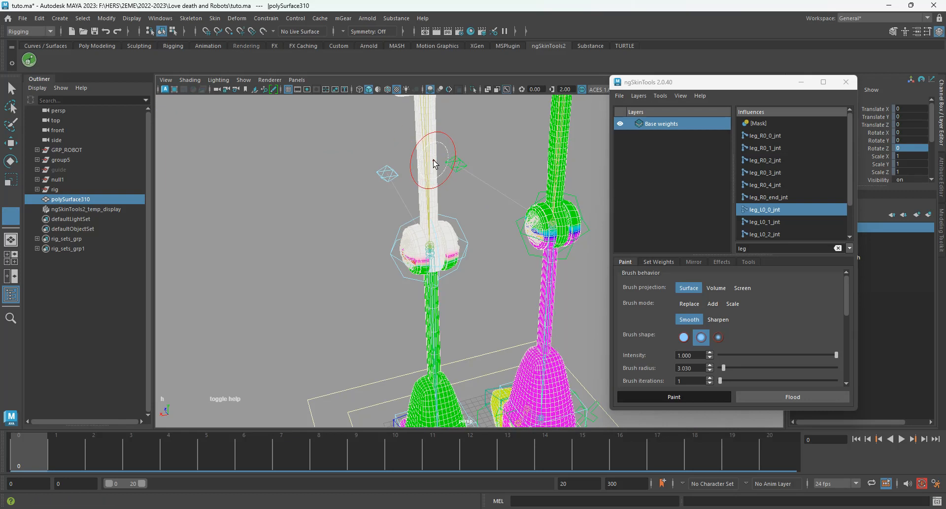
- Examine the weight colours around the knees and along the legs
{"action": "scroll", "coordinate": [413, 262], "scroll_direction": "up", "scroll_amount": 3}
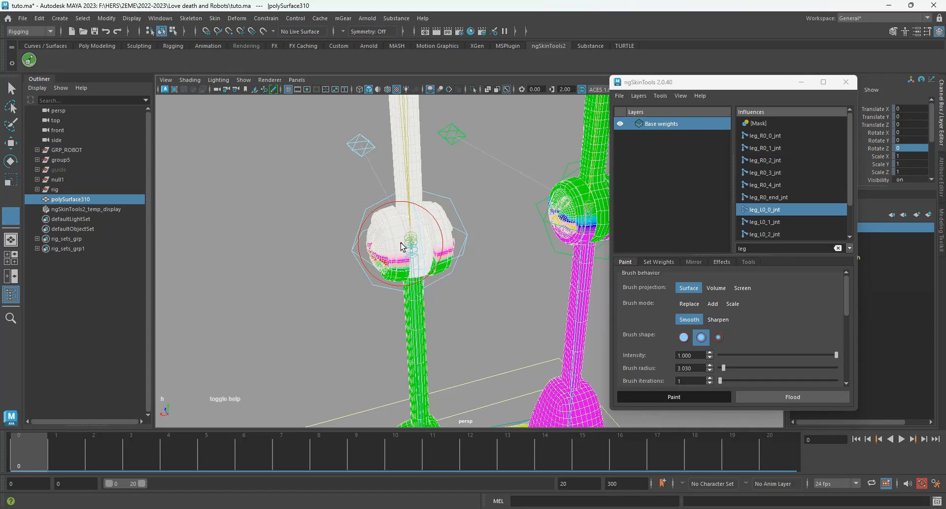
{"action": "middle_click_drag", "start_coordinate": [402, 246], "coordinate": [495, 206], "text": "alt"}
{"action": "middle_click_drag", "start_coordinate": [462, 277], "coordinate": [478, 205], "text": "alt"}
{"action": "left_click_drag", "start_coordinate": [479, 205], "coordinate": [366, 285], "text": "alt"}
{"action": "right_click_drag", "start_coordinate": [366, 285], "coordinate": [391, 281], "text": "alt"}
{"action": "scroll", "coordinate": [391, 281], "scroll_direction": "down", "scroll_amount": 2}
{"action": "scroll", "coordinate": [393, 280], "scroll_direction": "up", "scroll_amount": 3}
{"action": "scroll", "coordinate": [393, 280], "scroll_direction": "down", "scroll_amount": 6}
{"action": "mouse_move", "coordinate": [393, 280]}
{"action": "left_mouse_down", "text": "alt"}
{"action": "mouse_move", "coordinate": [457, 250]}
{"action": "mouse_move", "coordinate": [529, 250]}
{"action": "mouse_move", "coordinate": [515, 207]}
{"action": "left_mouse_up", "text": "alt"}
{"action": "middle_click_drag", "start_coordinate": [502, 162], "coordinate": [427, 364], "text": "alt"}
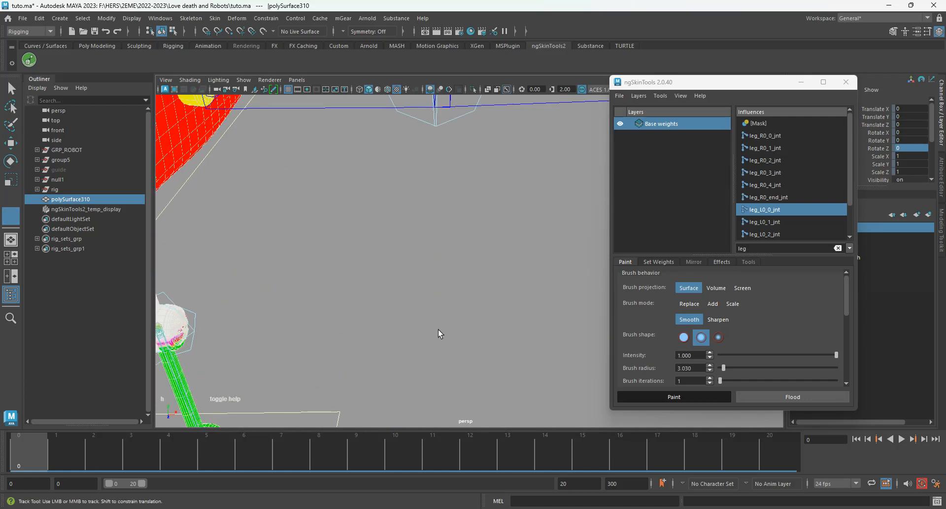
- Leave weight painting, rotate arm_L0_fk1_ctl to test the smoothed elbow, and undo the rotation
{"action": "middle_click_drag", "start_coordinate": [430, 196], "coordinate": [444, 363], "text": "alt"}
{"action": "left_click_drag", "start_coordinate": [444, 363], "coordinate": [437, 319], "text": "alt"}
{"action": "key", "text": "w"}
{"action": "middle_click_drag", "start_coordinate": [506, 323], "coordinate": [429, 315], "text": "alt"}
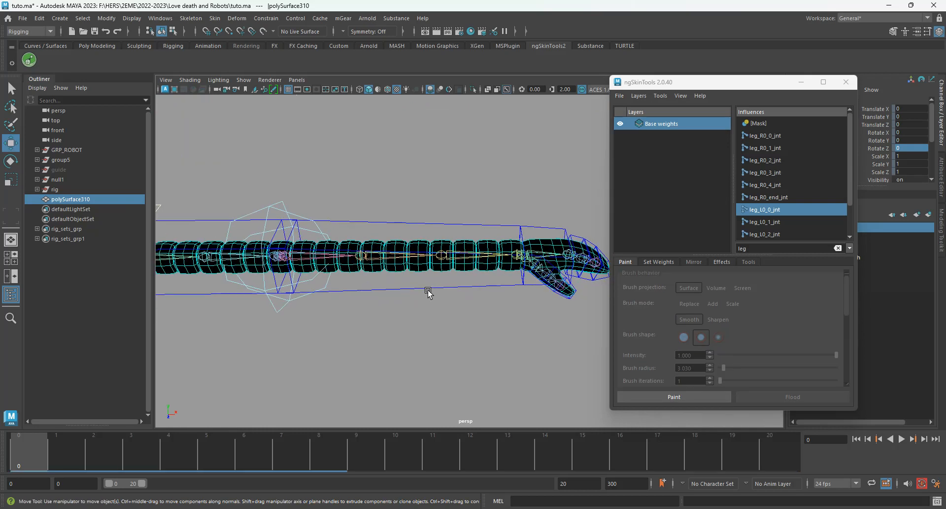
{"action": "left_click", "coordinate": [428, 287]}
{"action": "left_click_drag", "start_coordinate": [397, 319], "coordinate": [397, 351], "text": "alt"}
{"action": "key", "text": "e"}
{"action": "middle_click_drag", "start_coordinate": [402, 362], "coordinate": [458, 185], "text": "alt"}
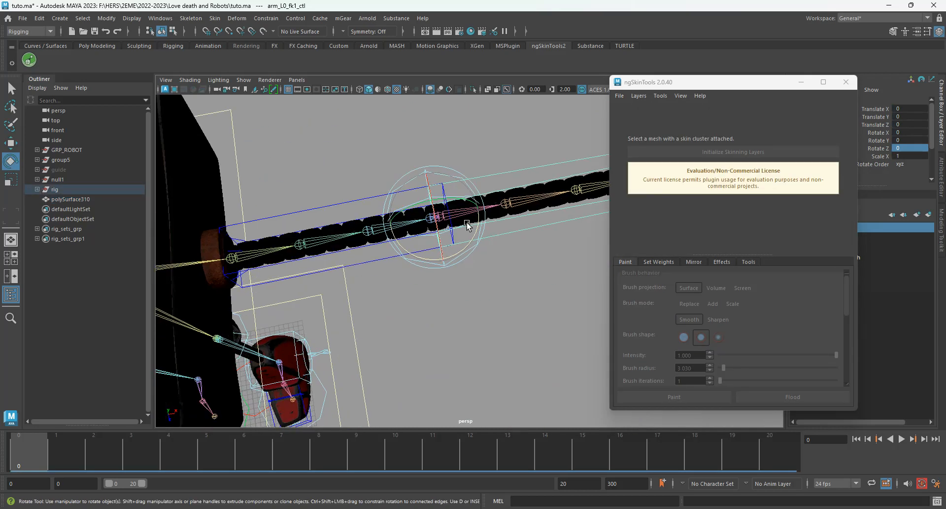
{"action": "left_click_drag", "start_coordinate": [471, 243], "coordinate": [418, 291]}
{"action": "key", "text": "ctrl+z"}
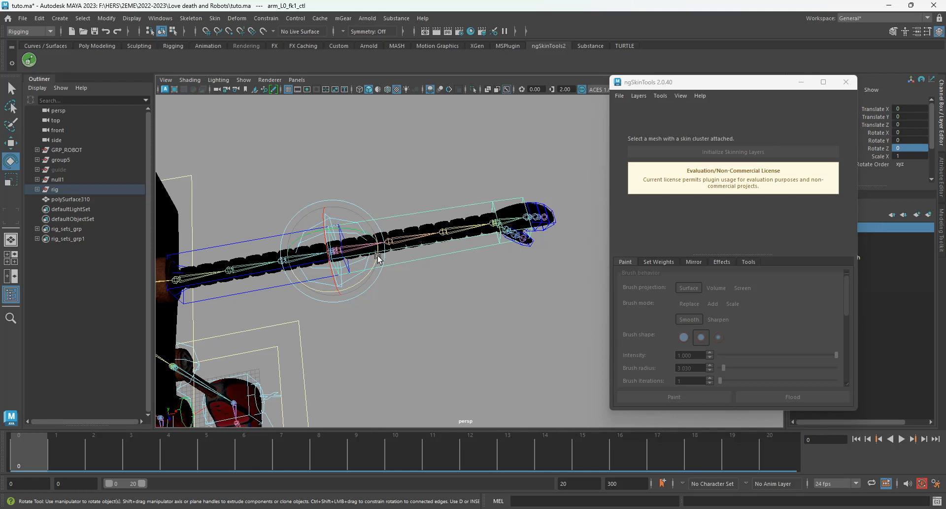
- Rotate the left shoulder's FK control to lower the arm beside the body
{"action": "left_click", "coordinate": [239, 242]}
{"action": "middle_click_drag", "start_coordinate": [239, 242], "coordinate": [400, 199], "text": "alt"}
{"action": "left_click_drag", "start_coordinate": [344, 214], "coordinate": [336, 250]}
{"action": "middle_click_drag", "start_coordinate": [337, 250], "coordinate": [377, 288], "text": "alt"}
- Rotate the left elbow's FK control to bend the lowered arm slightly
{"action": "scroll", "coordinate": [390, 287], "scroll_direction": "up", "scroll_amount": 4}
{"action": "left_click", "coordinate": [449, 288]}
{"action": "key", "text": "w"}
{"action": "left_click_drag", "start_coordinate": [388, 195], "coordinate": [490, 318], "text": "alt"}
{"action": "middle_click_drag", "start_coordinate": [454, 355], "coordinate": [460, 274], "text": "alt"}
{"action": "left_click_drag", "start_coordinate": [461, 274], "coordinate": [436, 299], "text": "alt"}
{"action": "left_click", "coordinate": [438, 300]}
{"action": "middle_click_drag", "start_coordinate": [456, 338], "coordinate": [456, 278], "text": "alt"}
{"action": "key", "text": "e"}
{"action": "left_click_drag", "start_coordinate": [385, 221], "coordinate": [397, 188]}
{"action": "scroll", "coordinate": [433, 267], "scroll_direction": "down", "scroll_amount": 3}
{"action": "left_click", "coordinate": [496, 311]}
{"action": "scroll", "coordinate": [419, 366], "scroll_direction": "up", "scroll_amount": 3}
{"action": "scroll", "coordinate": [423, 335], "scroll_direction": "down", "scroll_amount": 3}
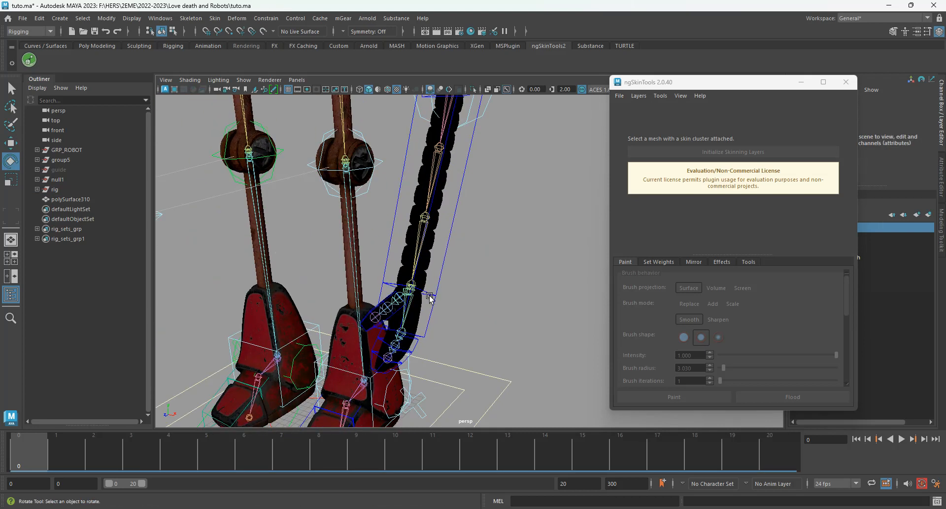
- Rotate the left hand's FK control to bend the wrist, and deselect it
{"action": "left_click", "coordinate": [436, 310]}
{"action": "mouse_move", "coordinate": [438, 312]}
{"action": "left_mouse_down"}
{"action": "mouse_move", "coordinate": [404, 275]}
{"action": "mouse_move", "coordinate": [431, 289]}
{"action": "mouse_move", "coordinate": [415, 296]}
{"action": "mouse_move", "coordinate": [423, 302]}
{"action": "left_mouse_up"}
{"action": "scroll", "coordinate": [488, 296], "scroll_direction": "down", "scroll_amount": 4}
{"action": "key", "text": "q"}
{"action": "left_click", "coordinate": [539, 298]}
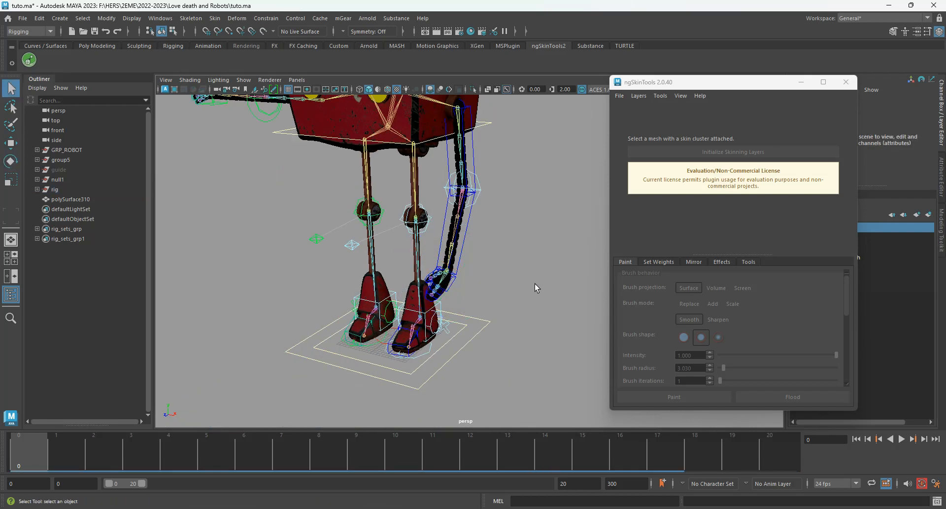
- Hide the joints in the viewport and view the posed arm
{"action": "left_click", "coordinate": [244, 80]}
{"action": "left_click", "coordinate": [285, 239]}
{"action": "left_click_drag", "start_coordinate": [451, 295], "coordinate": [499, 273], "text": "alt"}
- Undo the left arm's test rotations to return it to the rest pose with the robot mesh selected
{"action": "key", "text": "ctrl+z"}
{"action": "key", "text": "ctrl+z"}
{"action": "key", "text": "ctrl+z"}
{"action": "key", "text": "ctrl+z"}
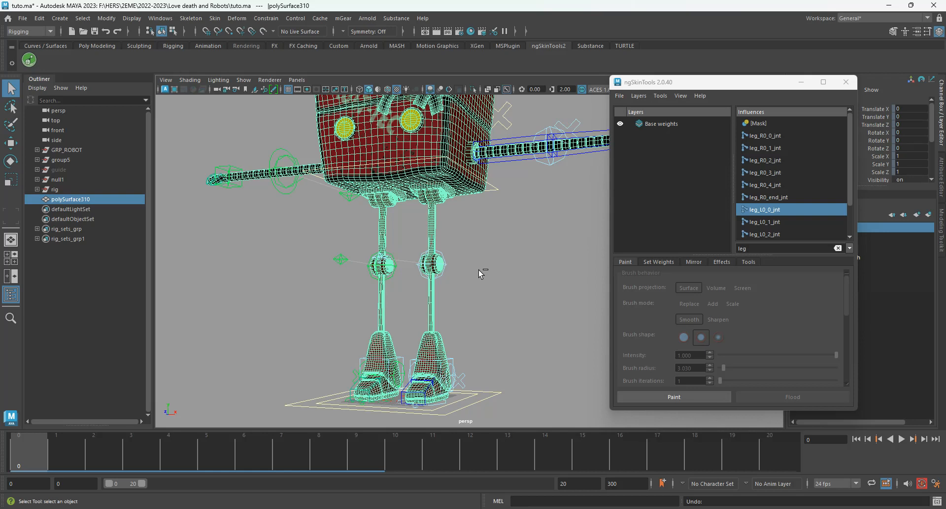
{"action": "key", "text": "ctrl+z"}
{"action": "left_click_drag", "start_coordinate": [475, 309], "coordinate": [394, 306], "text": "alt"}
{"action": "middle_click_drag", "start_coordinate": [394, 305], "coordinate": [409, 264], "text": "alt"}
{"action": "scroll", "coordinate": [409, 264], "scroll_direction": "up", "scroll_amount": 10}
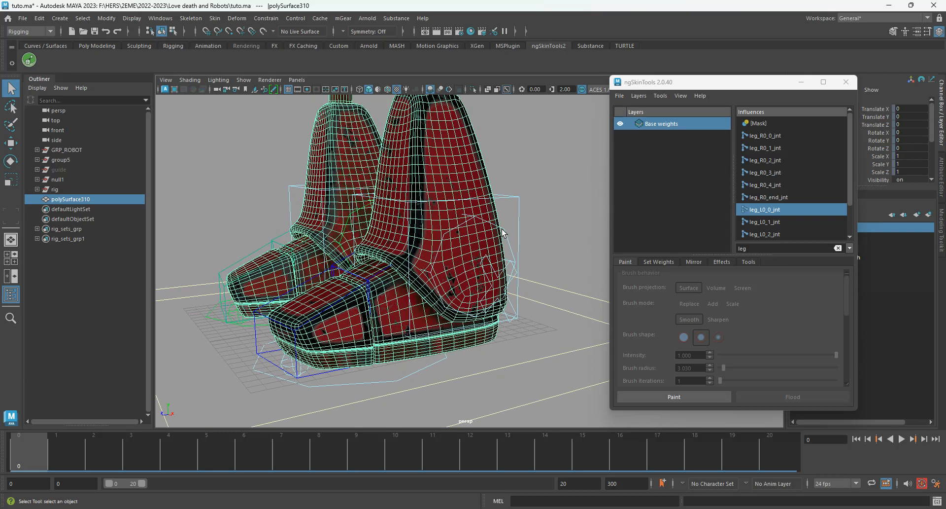
- Rotate the left foot's roll control to about -37.8 on Z to raise the heel
{"action": "left_click", "coordinate": [502, 229]}
{"action": "key", "text": "e"}
{"action": "left_click_drag", "start_coordinate": [416, 217], "coordinate": [454, 260]}
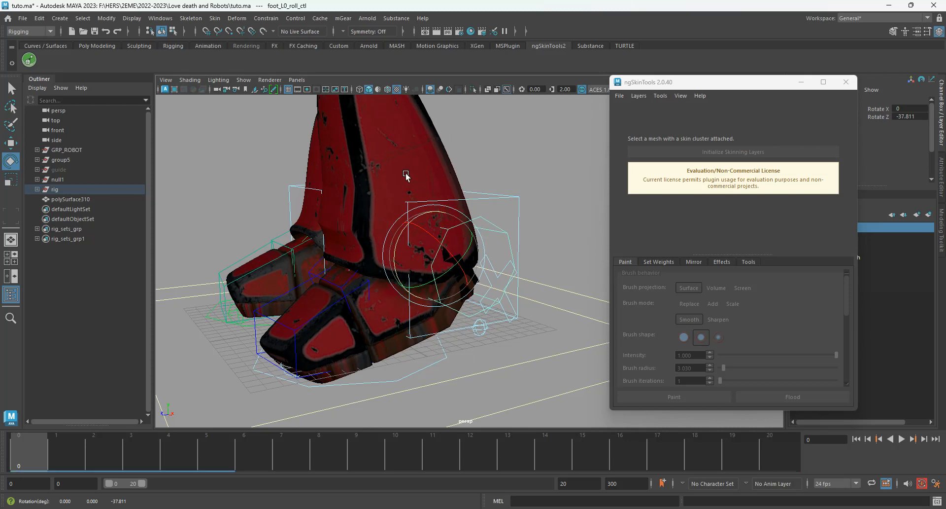
- Select all vertices of the left lower-leg shell above the foot and display its influence colours in paint mode
{"action": "left_click", "coordinate": [406, 175]}
{"action": "right_click_drag", "start_coordinate": [405, 163], "coordinate": [352, 179]}
{"action": "double_click", "coordinate": [401, 174]}
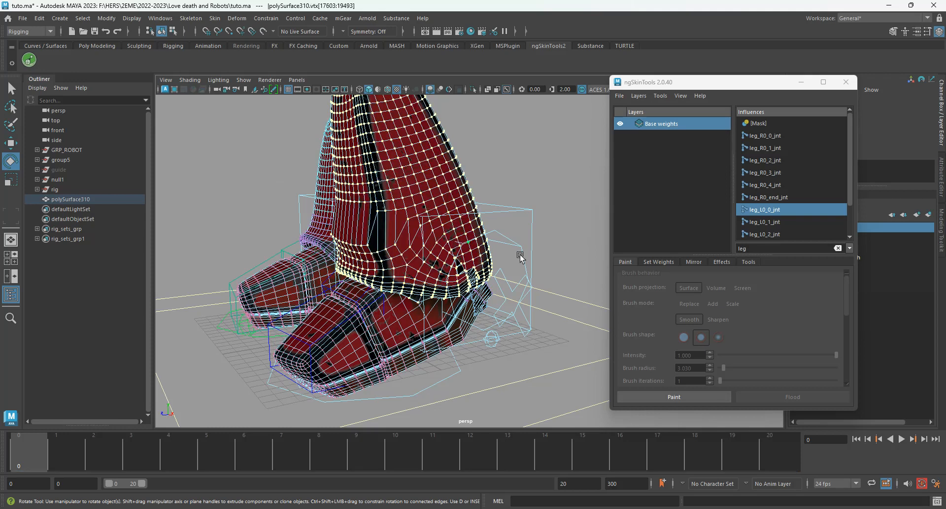
{"action": "left_click", "coordinate": [647, 394]}
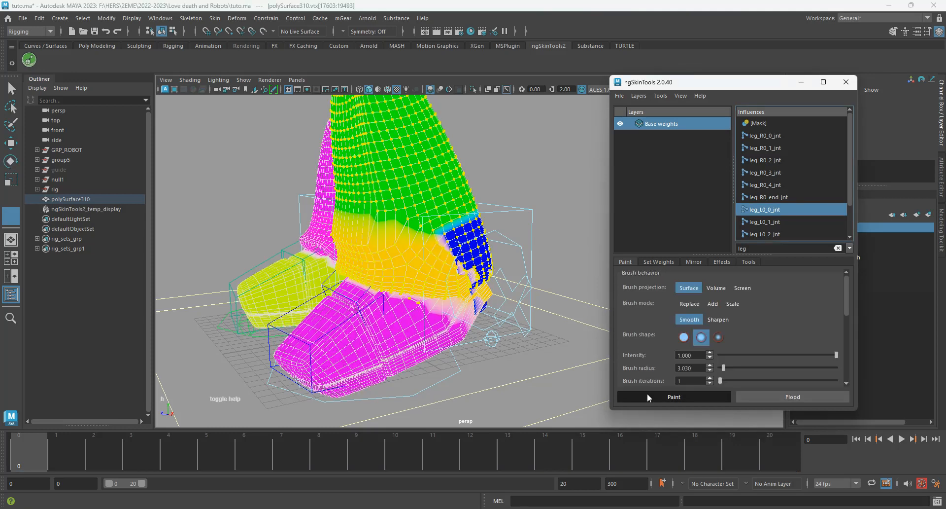
{"action": "mouse_move", "coordinate": [409, 252]}
{"action": "left_mouse_down", "text": "alt"}
{"action": "mouse_move", "coordinate": [379, 222]}
{"action": "mouse_move", "coordinate": [435, 222]}
{"action": "mouse_move", "coordinate": [199, 205]}
{"action": "left_mouse_up", "text": "alt"}
{"action": "scroll", "coordinate": [394, 241], "scroll_direction": "up", "scroll_amount": 5}
{"action": "scroll", "coordinate": [394, 241], "scroll_direction": "up", "scroll_amount": 2}
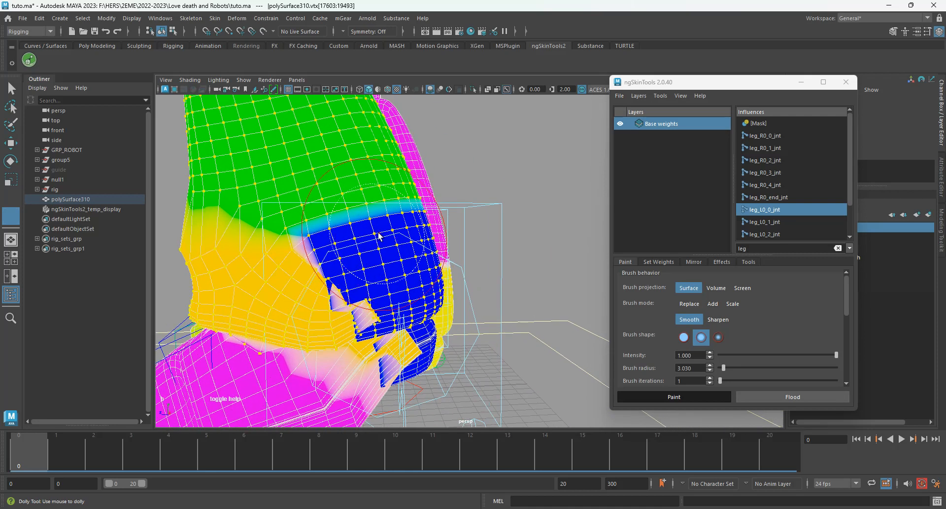
- Smooth the selected lower-leg vertices' weights at intensity 1.000, applying the operation repeatedly to blend the influences around the ankle
{"action": "left_click", "coordinate": [671, 261]}
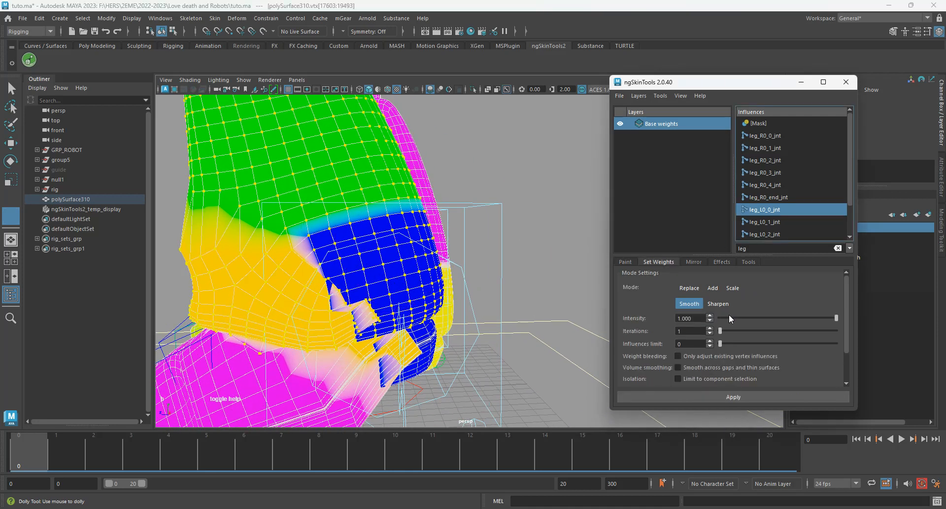
{"action": "left_click", "coordinate": [709, 396]}
{"action": "left_click", "coordinate": [709, 397]}
{"action": "left_click", "coordinate": [708, 396]}
{"action": "left_click", "coordinate": [710, 395]}
{"action": "left_click", "coordinate": [712, 395]}
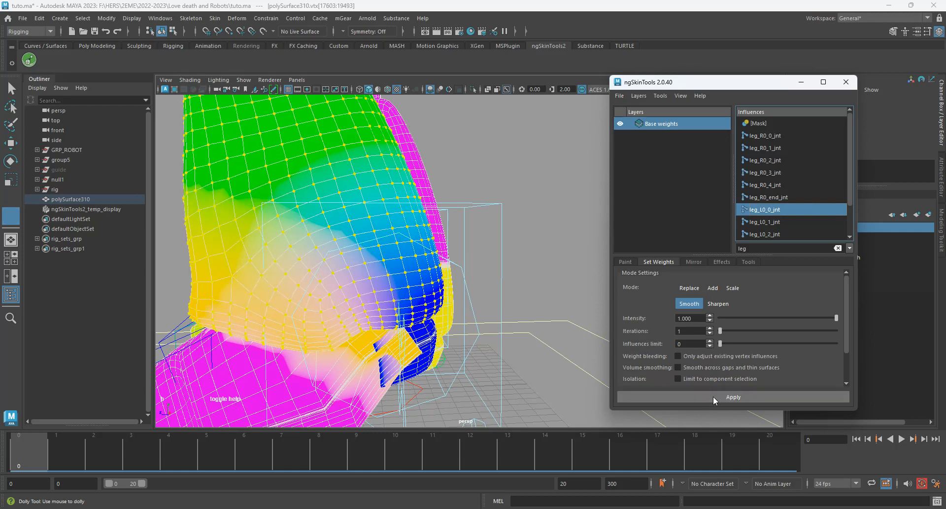
{"action": "left_click", "coordinate": [714, 396]}
- Return the mesh to object mode and deselect it to inspect the smoothed ankle
{"action": "scroll", "coordinate": [549, 296], "scroll_direction": "down", "scroll_amount": 3}
{"action": "left_click_drag", "start_coordinate": [548, 296], "coordinate": [530, 281], "text": "alt"}
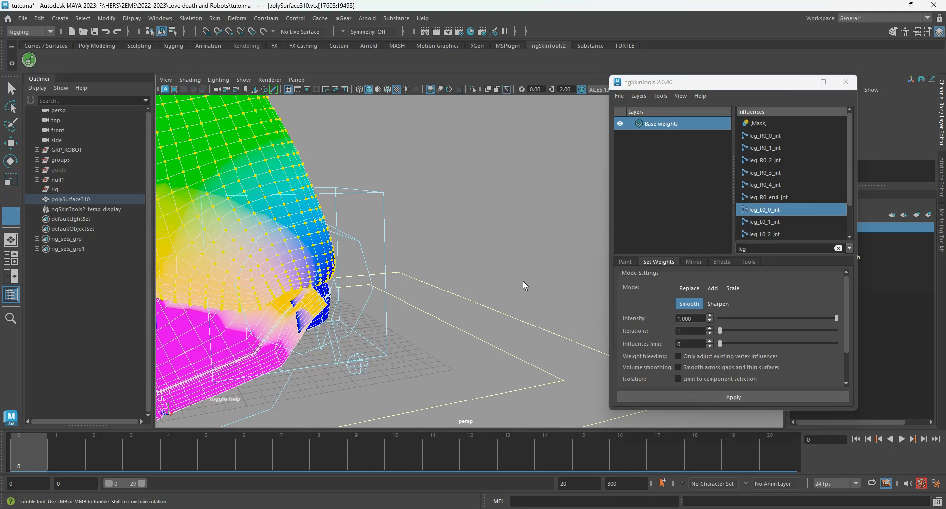
{"action": "key", "text": "w"}
{"action": "middle_click_drag", "start_coordinate": [397, 259], "coordinate": [513, 243], "text": "alt"}
{"action": "right_click_drag", "start_coordinate": [315, 140], "coordinate": [351, 129]}
{"action": "left_click", "coordinate": [403, 178]}
{"action": "left_click_drag", "start_coordinate": [401, 177], "coordinate": [496, 262], "text": "alt"}
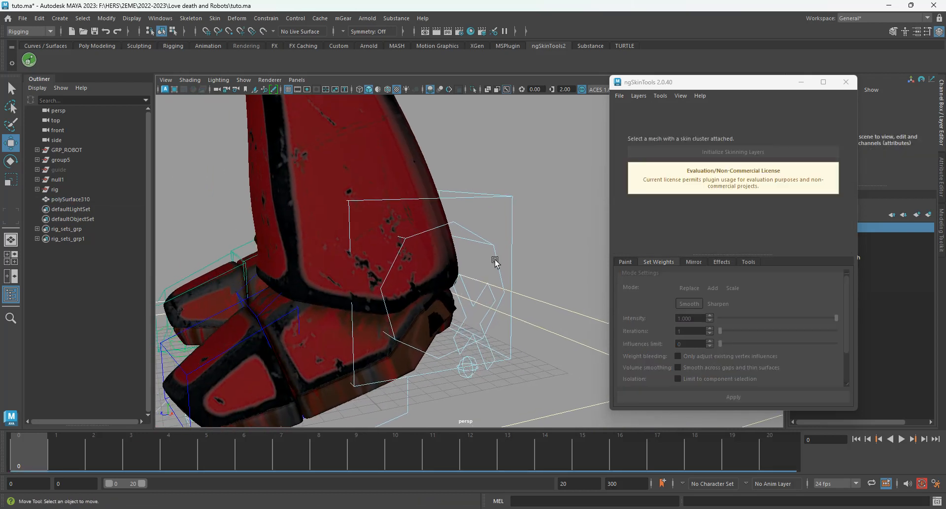
- Rotate the left foot's roll control to about 18.2 on Z to test the ankle deformation
{"action": "left_click", "coordinate": [477, 237]}
{"action": "key", "text": "e"}
{"action": "left_click_drag", "start_coordinate": [370, 260], "coordinate": [417, 264]}
{"action": "left_click_drag", "start_coordinate": [418, 264], "coordinate": [445, 245], "text": "alt"}
{"action": "scroll", "coordinate": [446, 242], "scroll_direction": "down", "scroll_amount": 3}
{"action": "key", "text": "q"}
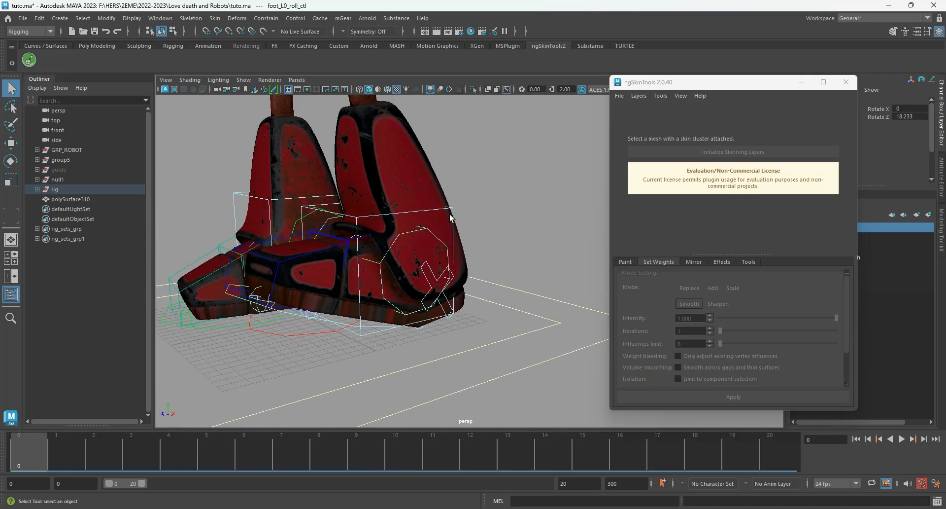
- Switch the viewport to untextured shading and rotate the left foot's roll control back to a raised-heel pose
{"action": "key", "text": "5"}
{"action": "scroll", "coordinate": [439, 226], "scroll_direction": "up", "scroll_amount": 5}
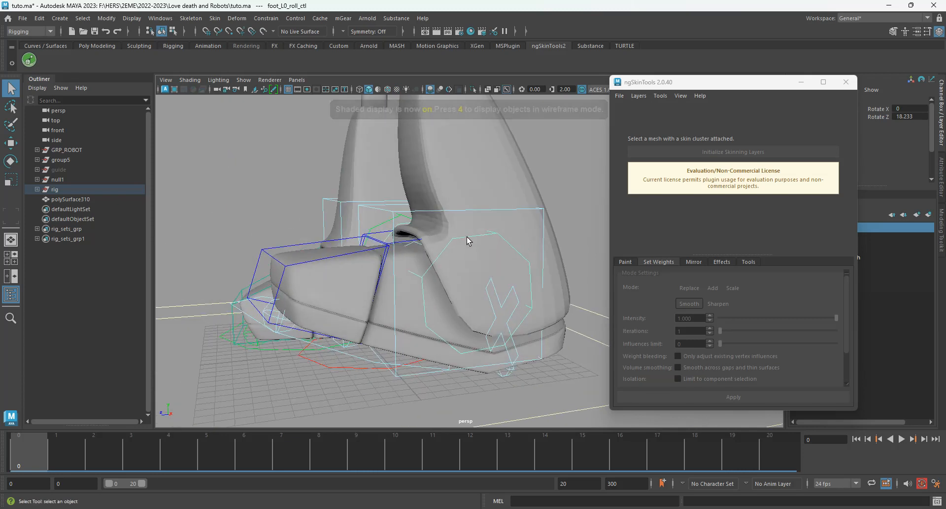
{"action": "key", "text": "e"}
{"action": "left_click_drag", "start_coordinate": [436, 238], "coordinate": [463, 185]}
- Select the robot mesh and export its skin weights to a JSON file named skin2, without overwriting skin.json
{"action": "left_click", "coordinate": [429, 178]}
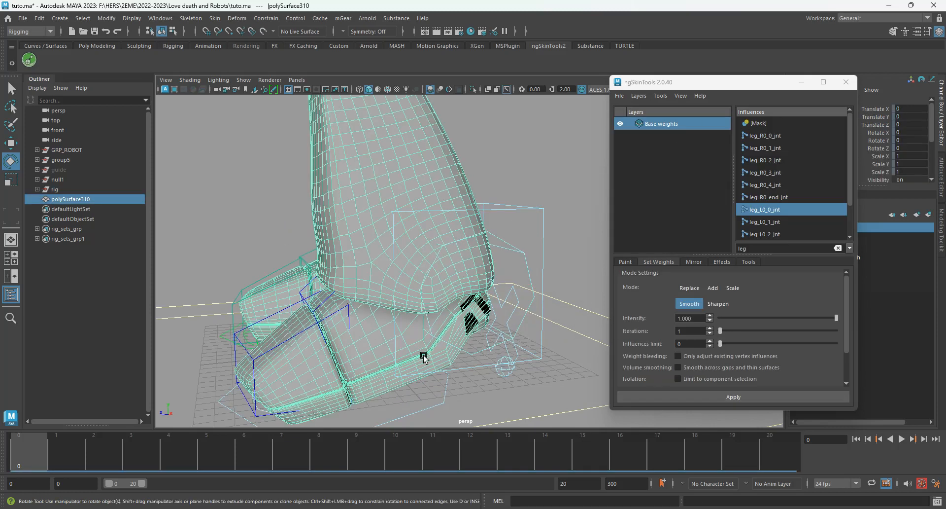
{"action": "left_click", "coordinate": [620, 96]}
{"action": "left_click", "coordinate": [643, 132]}
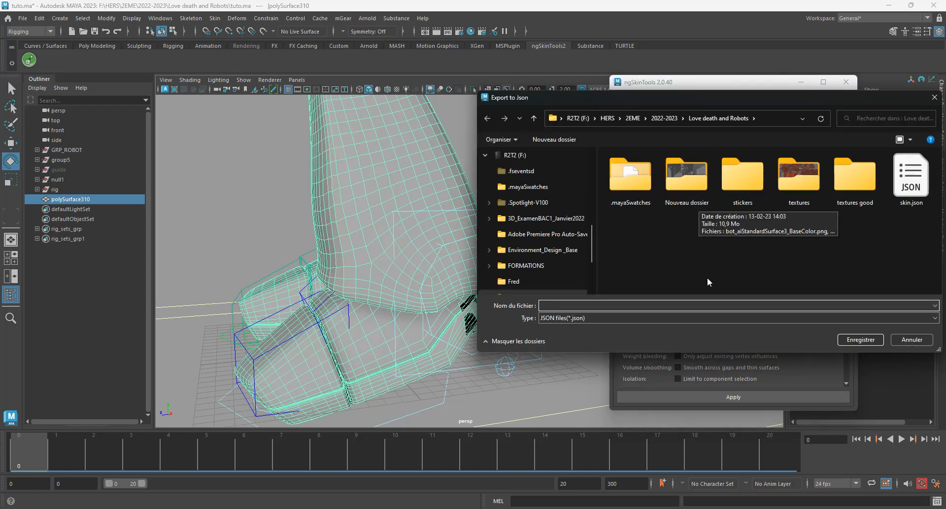
{"action": "type", "text": "skin"}
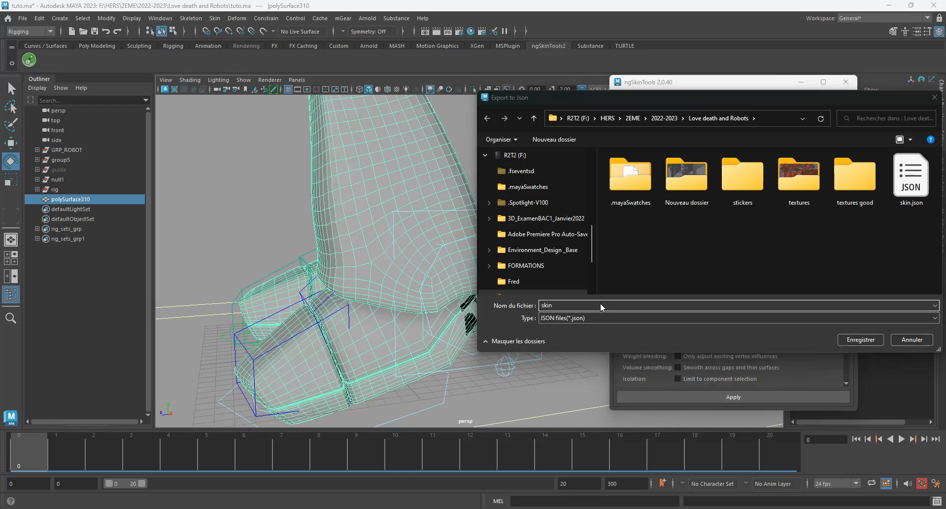
{"action": "key", "text": "Return"}
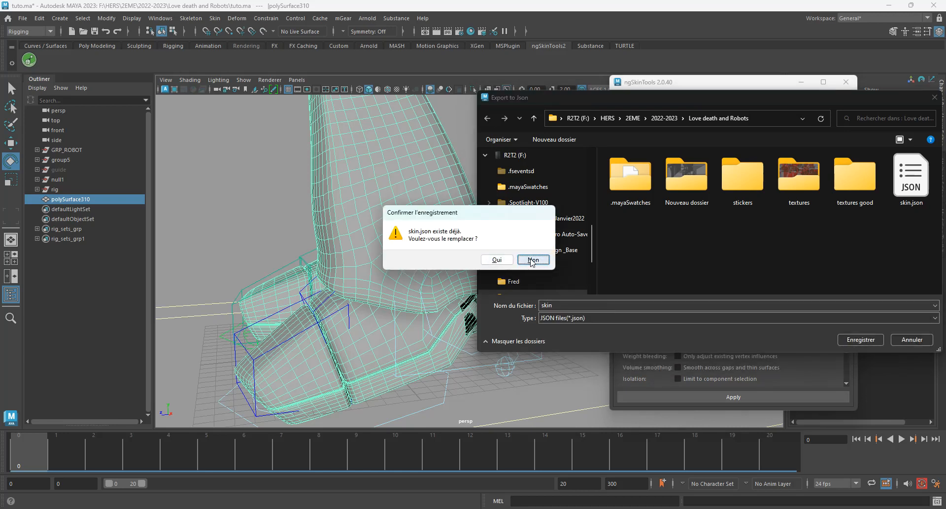
{"action": "left_click", "coordinate": [533, 260]}
{"action": "type", "text": "2"}
{"action": "key", "text": "Return"}
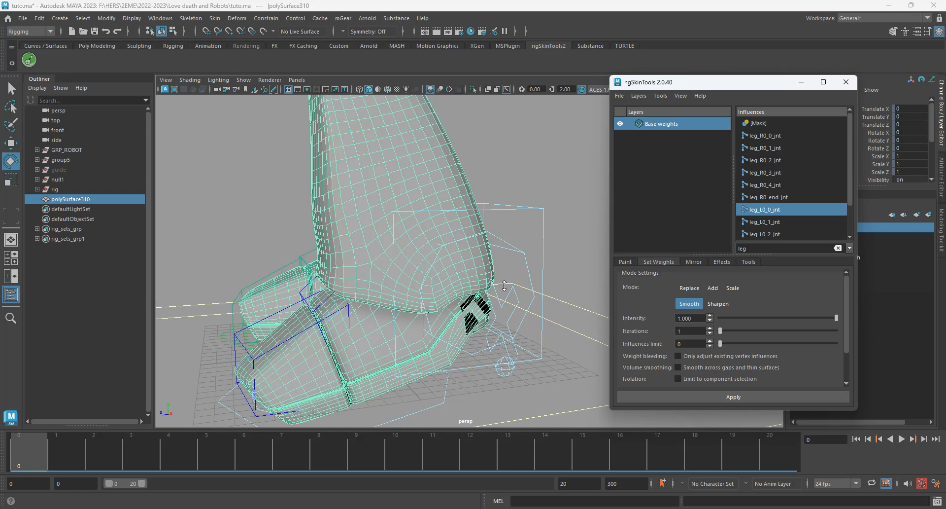
- Reset the left foot roll control's Rotate Z to 0
{"action": "scroll", "coordinate": [504, 286], "scroll_direction": "down", "scroll_amount": 3}
{"action": "scroll", "coordinate": [499, 276], "scroll_direction": "up", "scroll_amount": 3}
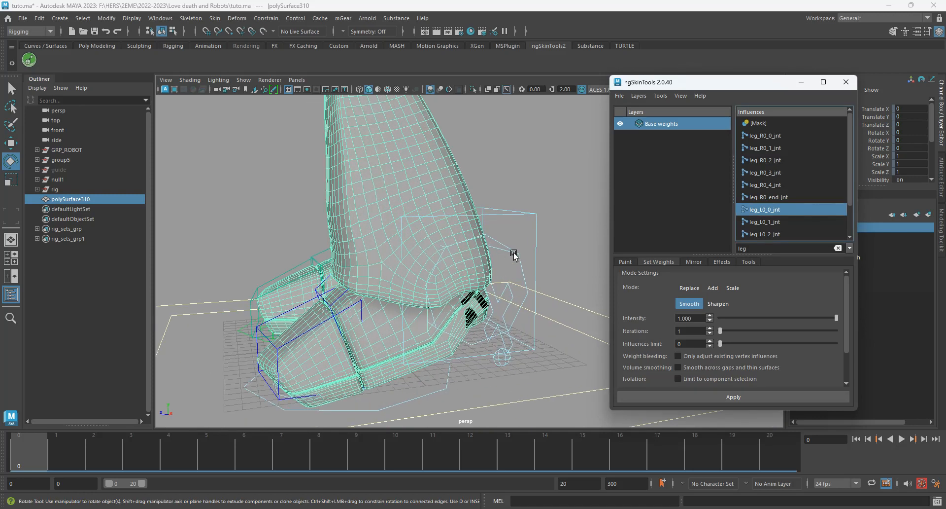
{"action": "left_click", "coordinate": [514, 255]}
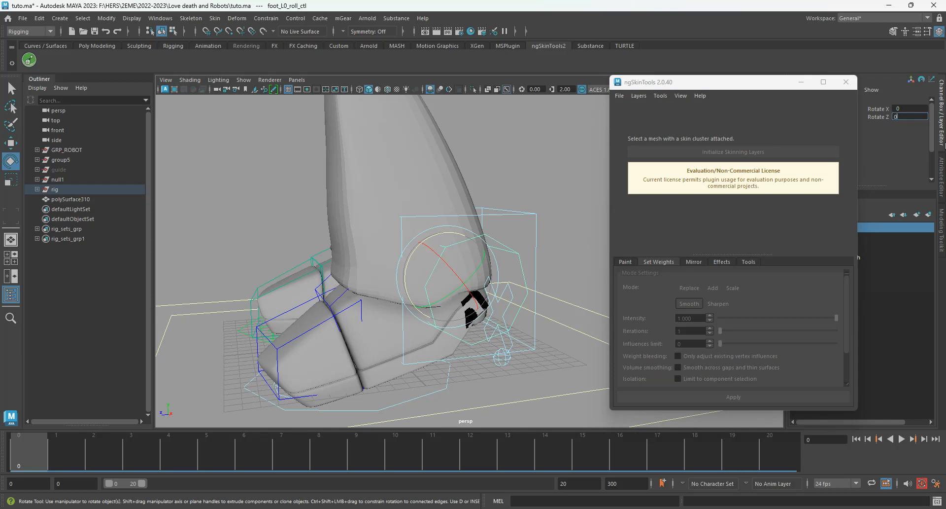
{"action": "type", "text": "0"}
{"action": "key", "text": "Return"}
{"action": "scroll", "coordinate": [476, 268], "scroll_direction": "down", "scroll_amount": 6}
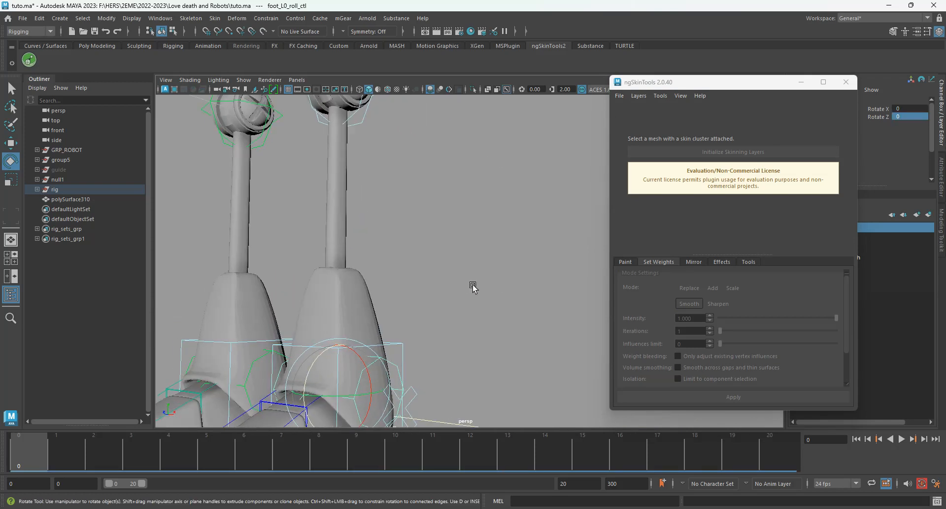
- Select the robot mesh and delete all ngSkinTools custom nodes from the scene
{"action": "left_click", "coordinate": [460, 234]}
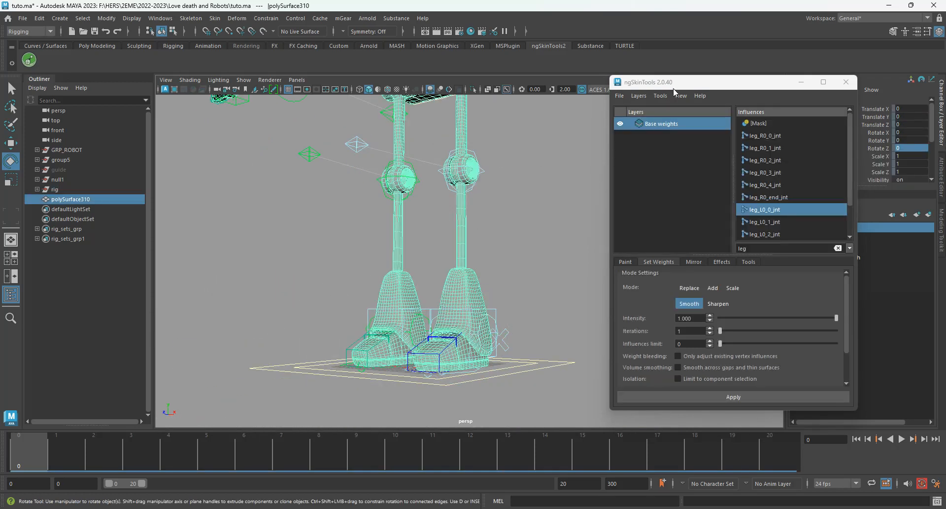
{"action": "left_click", "coordinate": [661, 96]}
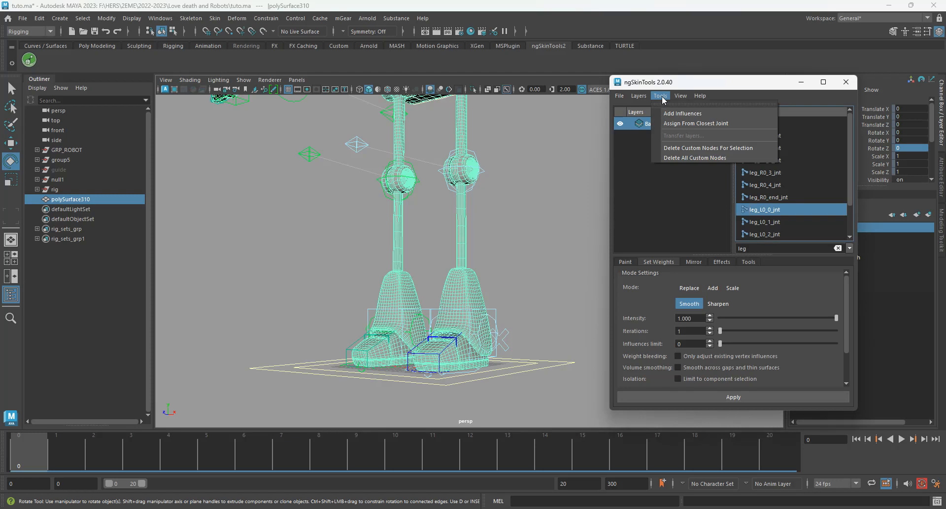
{"action": "left_click", "coordinate": [691, 158]}
{"action": "left_click", "coordinate": [709, 260]}
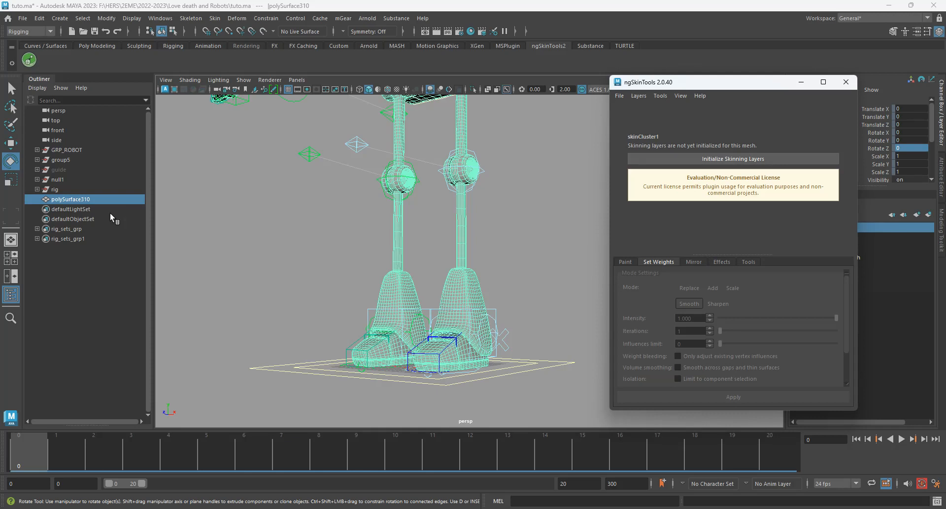
- Delete the existing rig group and unhide the guide
{"action": "left_click", "coordinate": [59, 189]}
{"action": "key", "text": "Delete"}
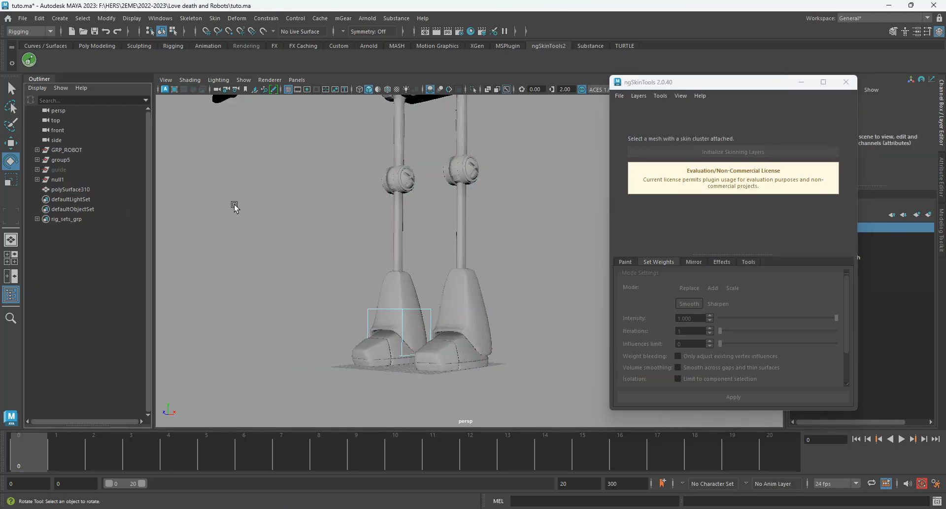
{"action": "left_click", "coordinate": [99, 168]}
{"action": "key", "text": "h"}
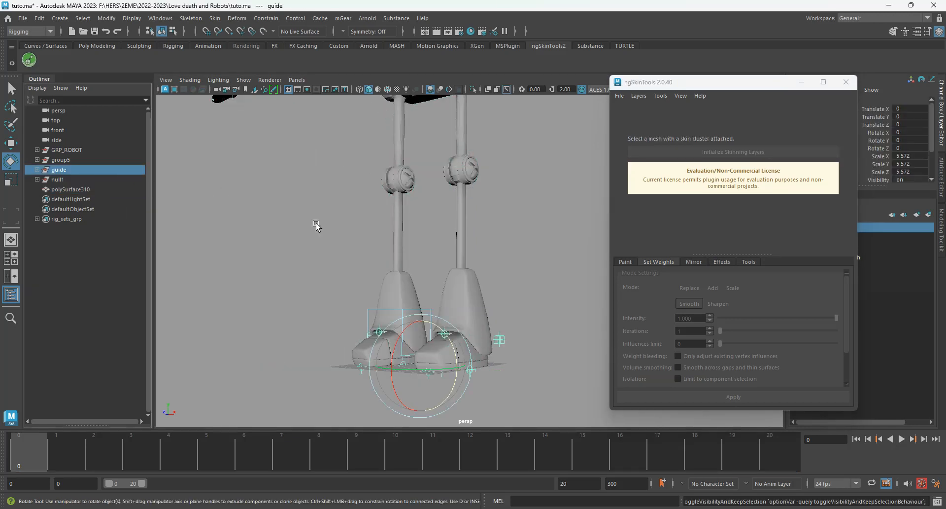
- Open the Shifter Guide Manager and rebuild the rig from the selected guide
{"action": "middle_click_drag", "start_coordinate": [514, 239], "coordinate": [488, 232], "text": "alt"}
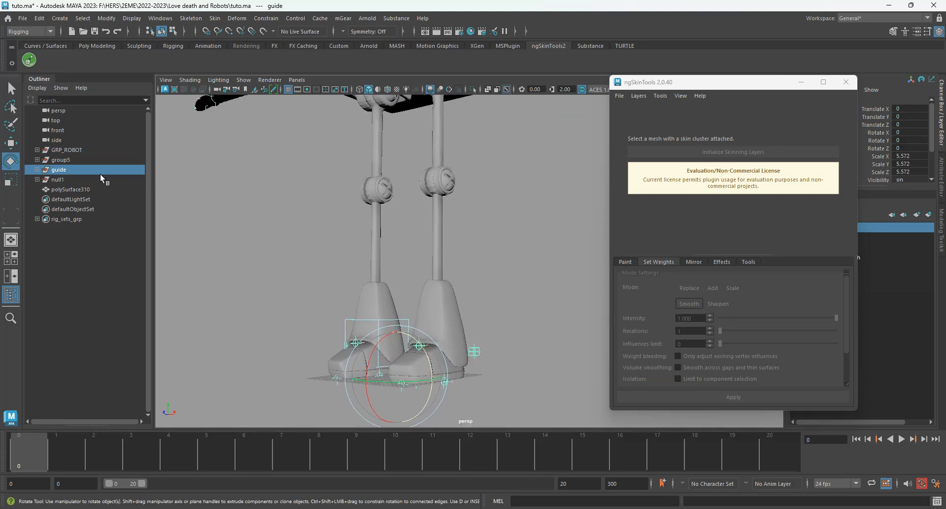
{"action": "left_click", "coordinate": [401, 21]}
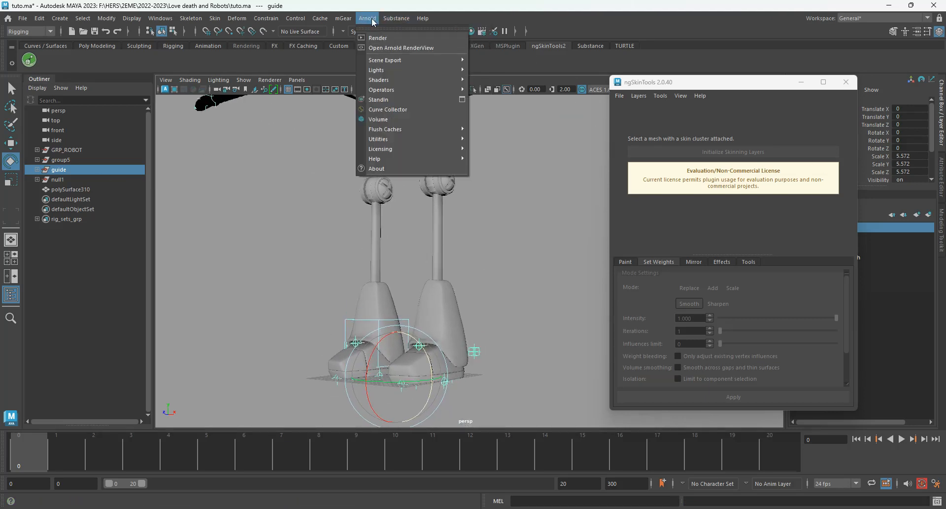
{"action": "mouse_move", "coordinate": [358, 52]}
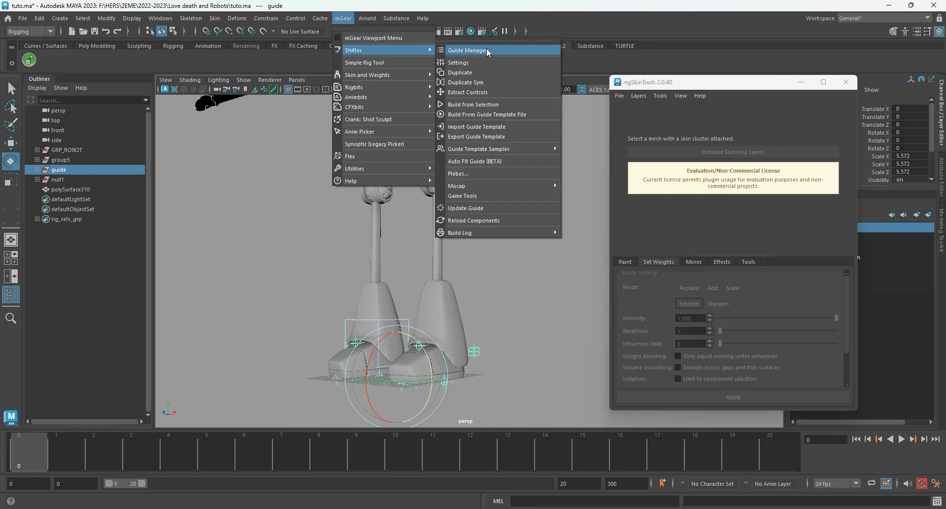
{"action": "left_click", "coordinate": [487, 48]}
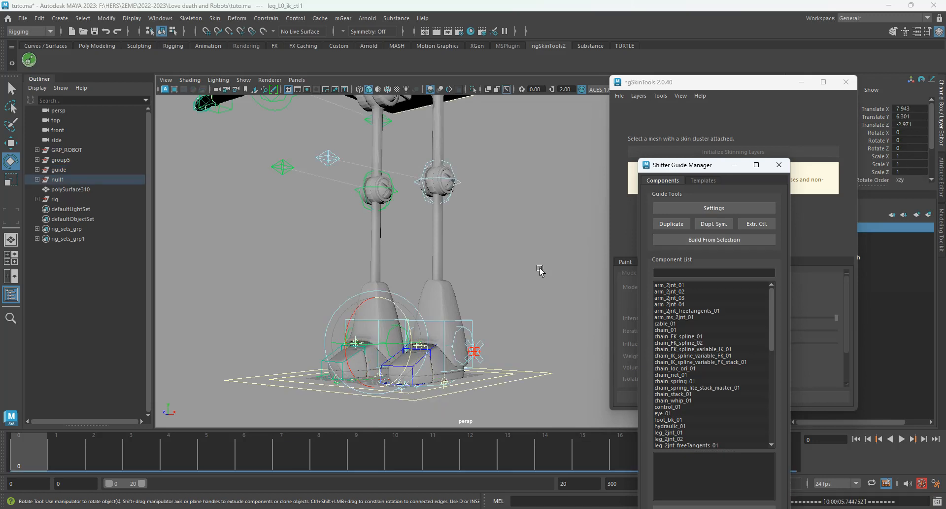
- Show the joints in the viewport
{"action": "left_click_drag", "start_coordinate": [532, 268], "coordinate": [460, 361], "text": "alt"}
{"action": "left_click", "coordinate": [243, 80]}
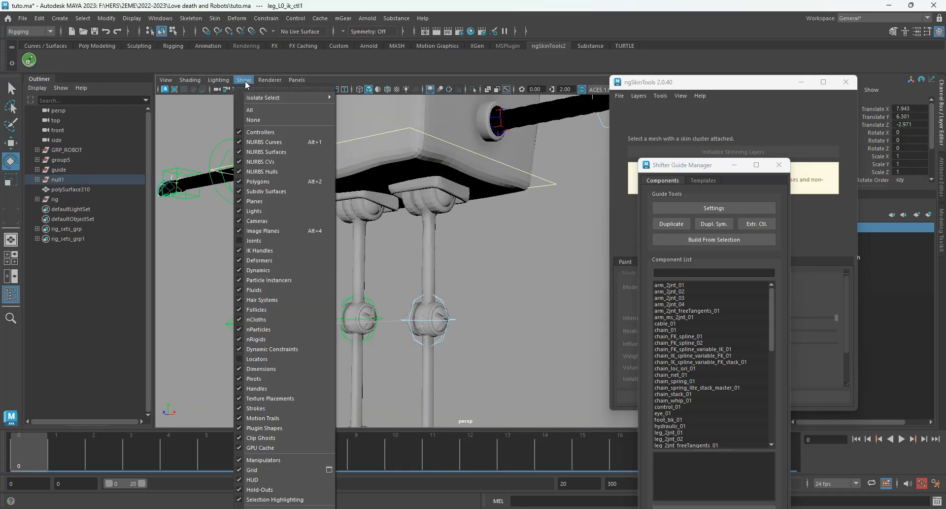
{"action": "left_click", "coordinate": [267, 234]}
- Select the body's root joint together with the robot mesh and bind the skin
{"action": "left_click_drag", "start_coordinate": [385, 202], "coordinate": [394, 212], "text": "alt"}
{"action": "left_click", "coordinate": [394, 213]}
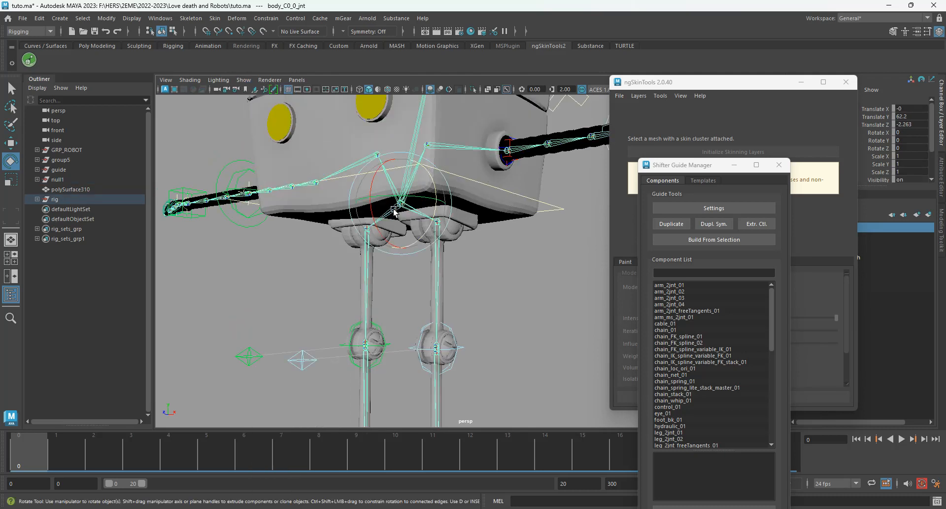
{"action": "key", "text": "q"}
{"action": "left_click", "coordinate": [480, 208]}
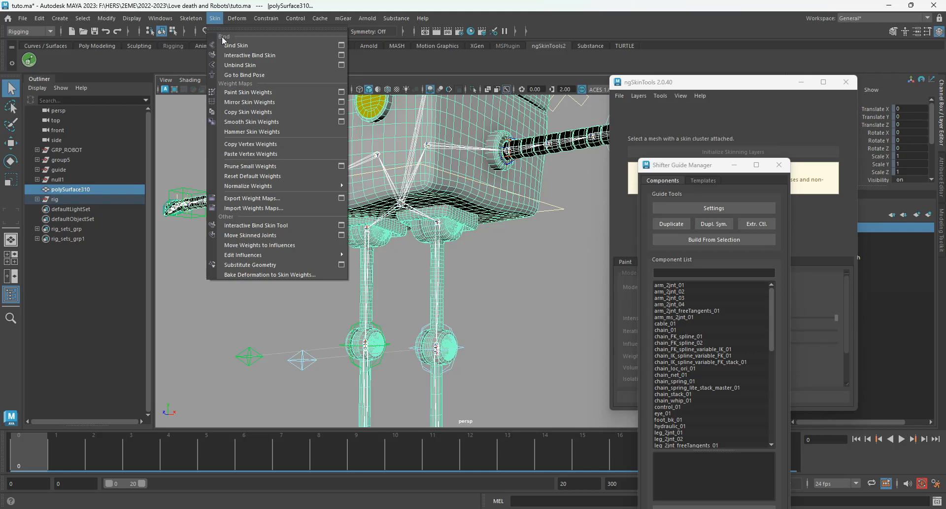
{"action": "left_click", "coordinate": [226, 45]}
{"action": "left_click", "coordinate": [279, 144]}
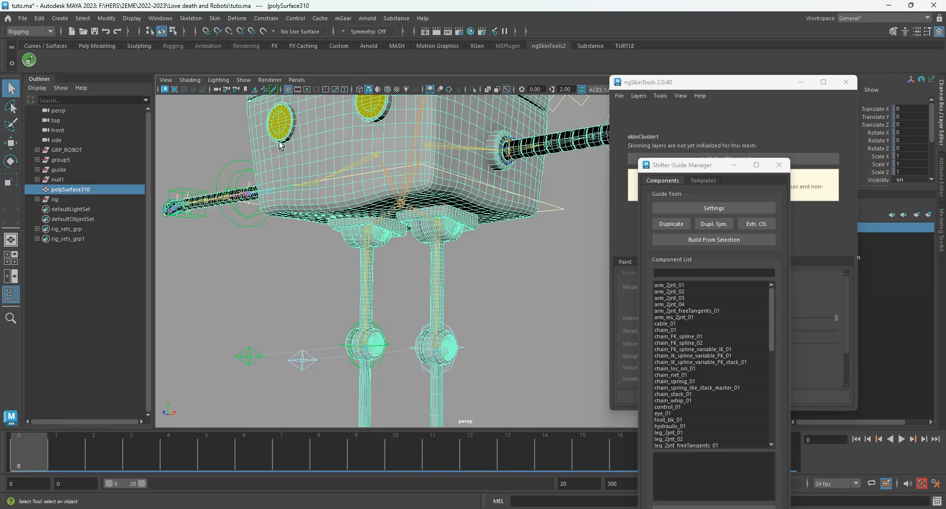
- Initialize ngSkinTools skinning layers on the newly bound mesh and import the previously exported weights from JSON
{"action": "left_click", "coordinate": [38, 59]}
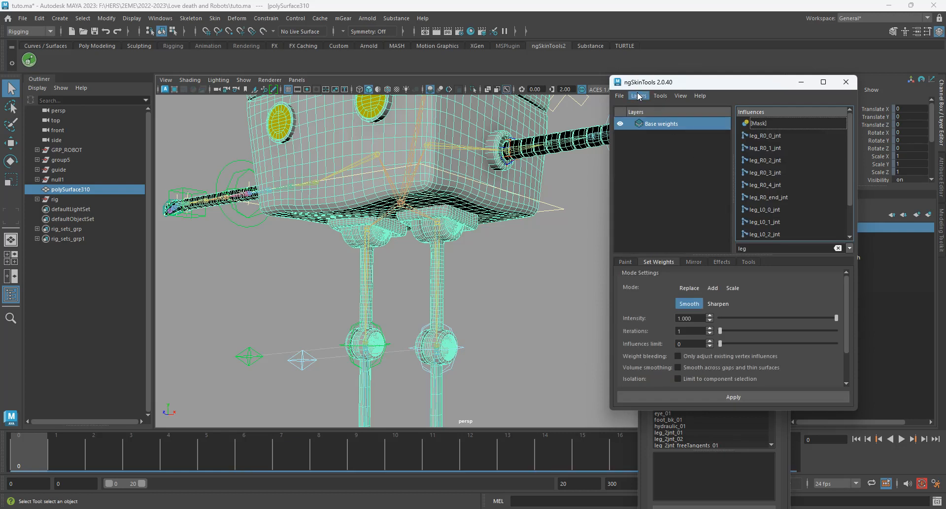
{"action": "left_click", "coordinate": [619, 97]}
{"action": "left_click", "coordinate": [639, 120]}
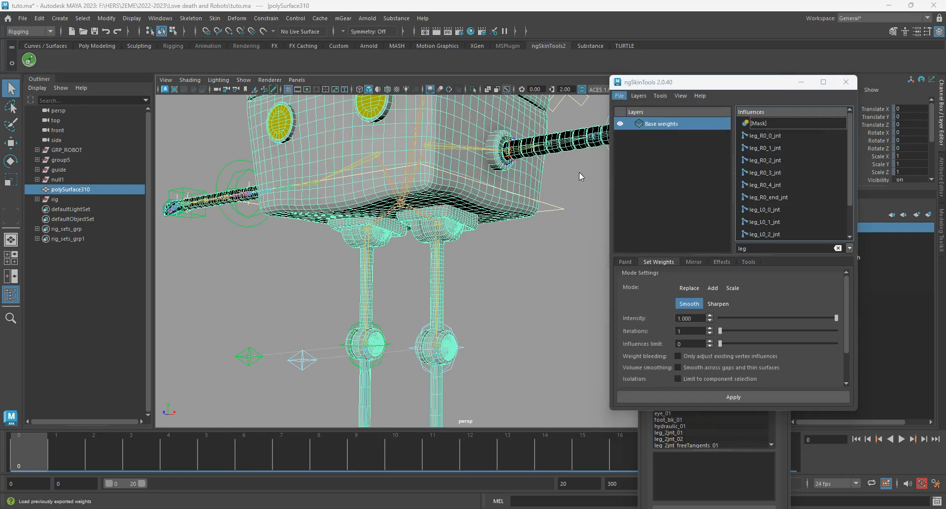
{"action": "double_click", "coordinate": [913, 177]}
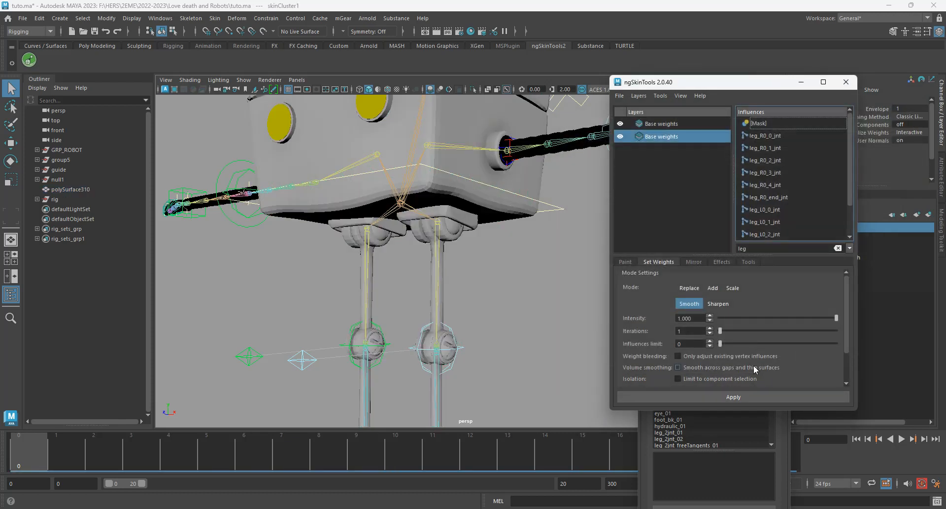
- Lower the body control to about -9.2 in Translate Y, and raise it to about -2.1 to test the leg deformation
{"action": "left_click", "coordinate": [564, 207]}
{"action": "key", "text": "w"}
{"action": "left_click_drag", "start_coordinate": [401, 161], "coordinate": [408, 210]}
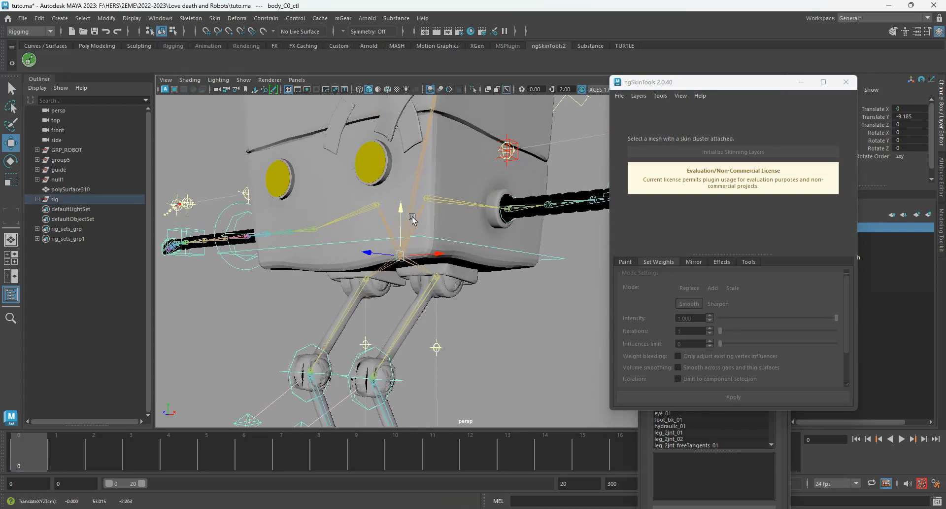
{"action": "scroll", "coordinate": [407, 220], "scroll_direction": "up", "scroll_amount": 5}
{"action": "middle_click_drag", "start_coordinate": [407, 225], "coordinate": [395, 143], "text": "alt"}
{"action": "left_click_drag", "start_coordinate": [374, 157], "coordinate": [382, 84]}
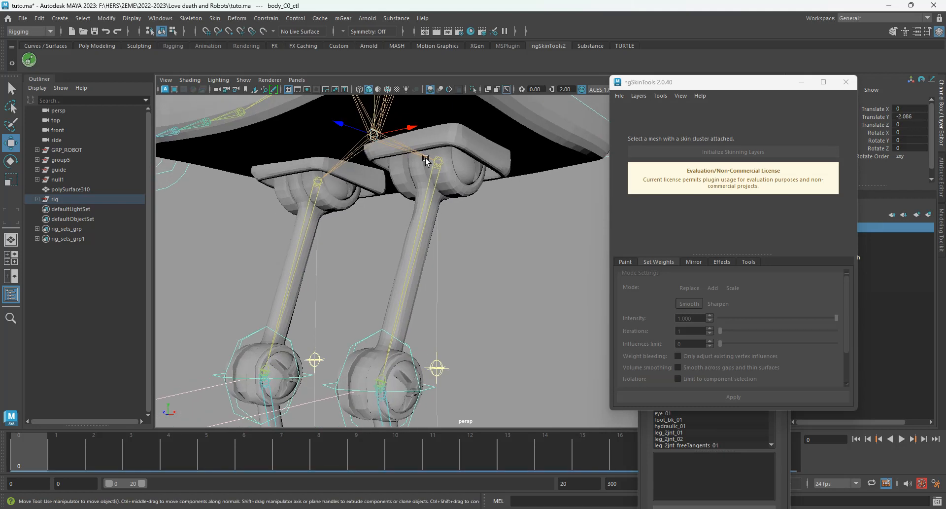
- Lower the body control to about -12.9 in Translate Y to check the bent knees, and undo the move
{"action": "middle_click_drag", "start_coordinate": [385, 142], "coordinate": [400, 182], "text": "alt"}
{"action": "scroll", "coordinate": [404, 170], "scroll_direction": "down", "scroll_amount": 3}
{"action": "left_click_drag", "start_coordinate": [407, 160], "coordinate": [429, 300]}
{"action": "middle_click_drag", "start_coordinate": [428, 301], "coordinate": [481, 195], "text": "alt"}
{"action": "left_click_drag", "start_coordinate": [480, 195], "coordinate": [517, 203], "text": "alt"}
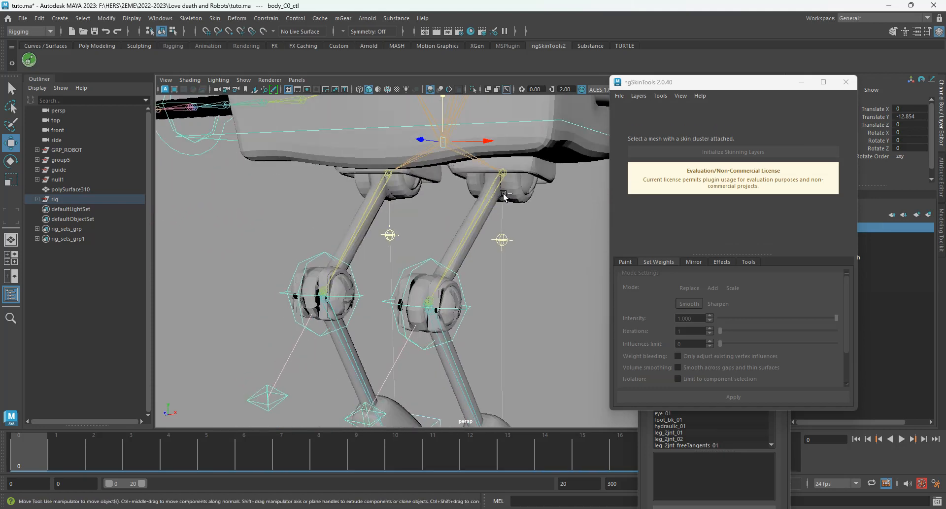
{"action": "key", "text": "ctrl+z"}
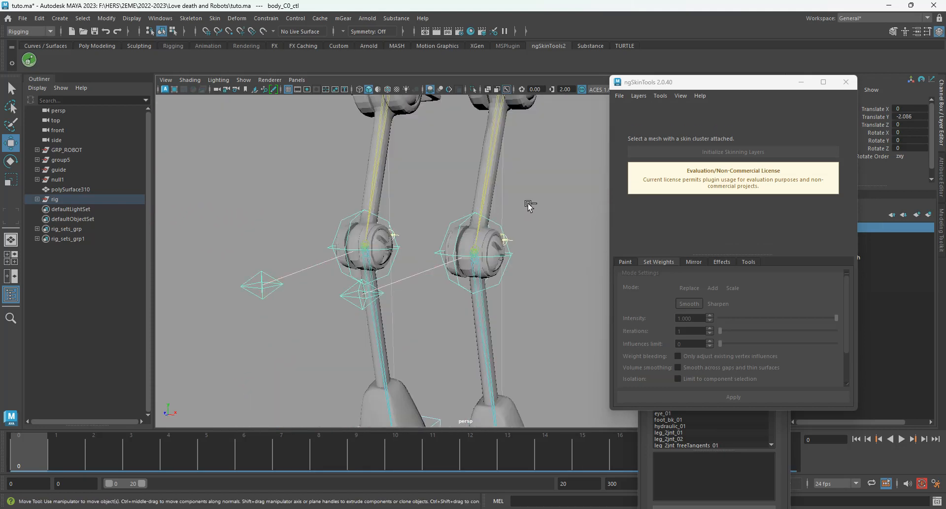